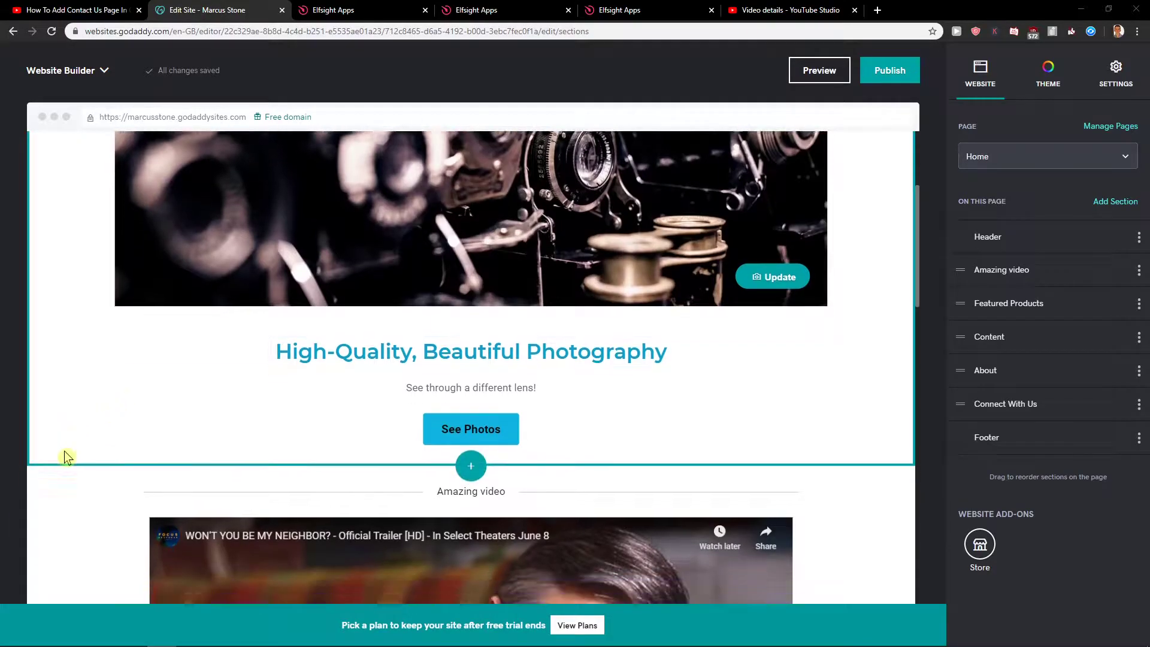
Start a new section below the photography banner and search section types for 'calen'.
{"action": "scroll", "coordinate": [144, 496], "scroll_direction": "down", "scroll_amount": 3}
{"action": "scroll", "coordinate": [113, 498], "scroll_direction": "down", "scroll_amount": 3}
{"action": "scroll", "coordinate": [71, 503], "scroll_direction": "down", "scroll_amount": 3}
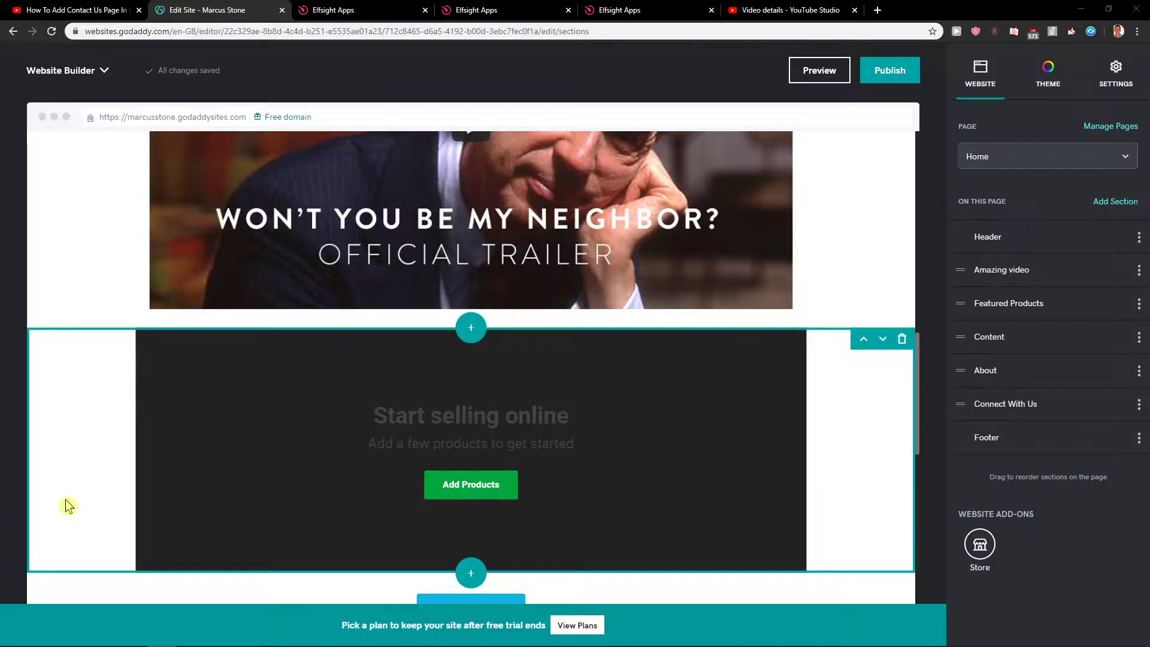
{"action": "scroll", "coordinate": [66, 503], "scroll_direction": "down", "scroll_amount": 5}
{"action": "scroll", "coordinate": [64, 500], "scroll_direction": "down", "scroll_amount": 3}
{"action": "scroll", "coordinate": [64, 497], "scroll_direction": "down", "scroll_amount": 3}
{"action": "scroll", "coordinate": [234, 412], "scroll_direction": "up", "scroll_amount": 4}
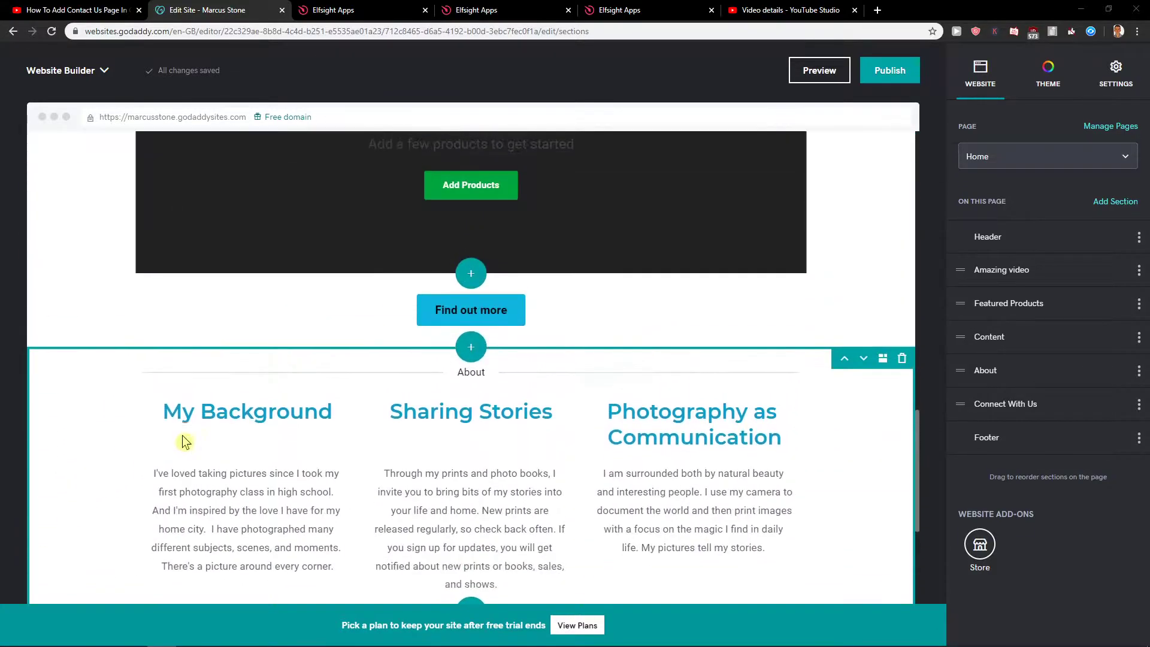
{"action": "scroll", "coordinate": [603, 411], "scroll_direction": "up", "scroll_amount": 4}
{"action": "scroll", "coordinate": [421, 328], "scroll_direction": "up", "scroll_amount": 4}
{"action": "scroll", "coordinate": [595, 340], "scroll_direction": "up", "scroll_amount": 4}
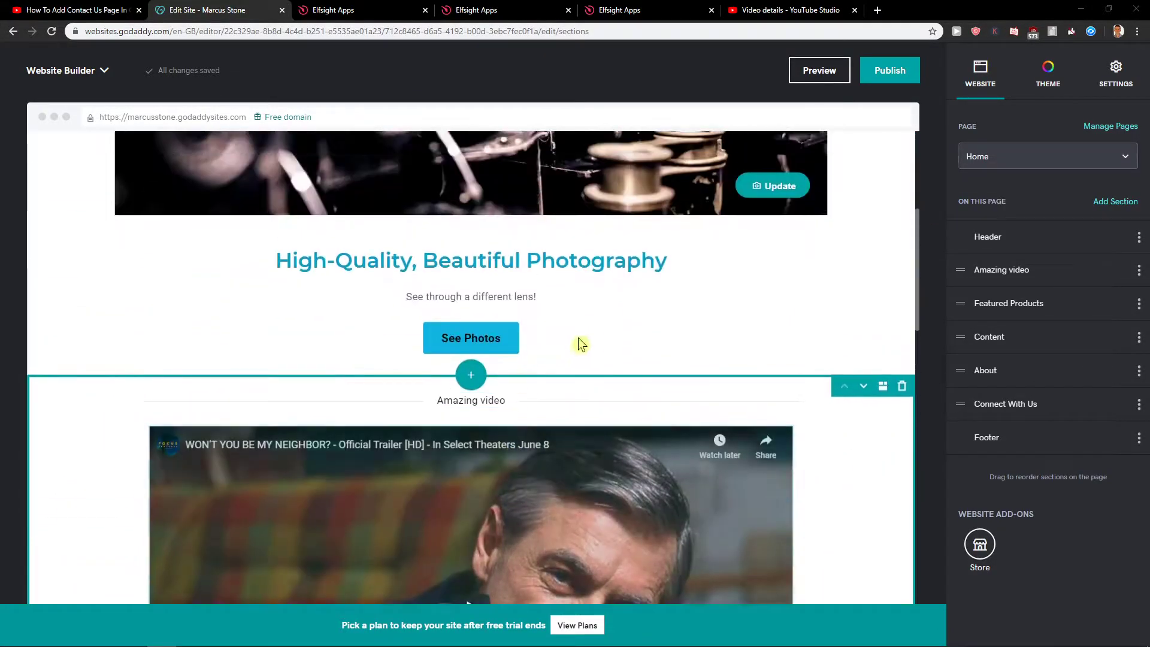
{"action": "left_click", "coordinate": [478, 383]}
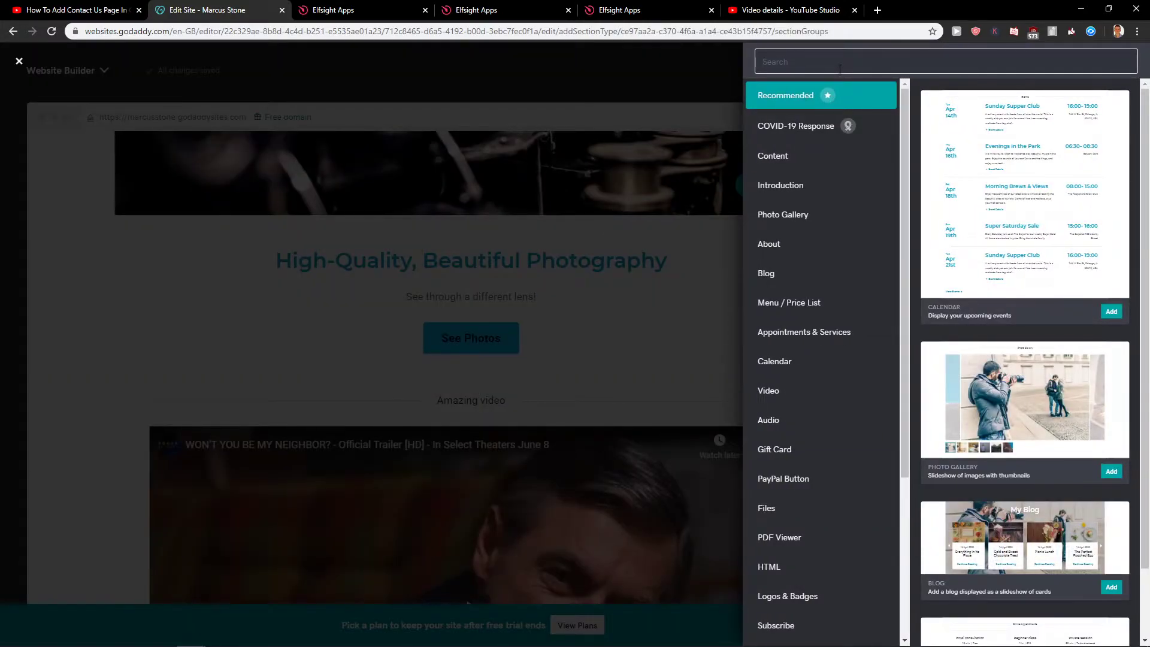
{"action": "left_click", "coordinate": [840, 69]}
{"action": "type", "text": "calen"}
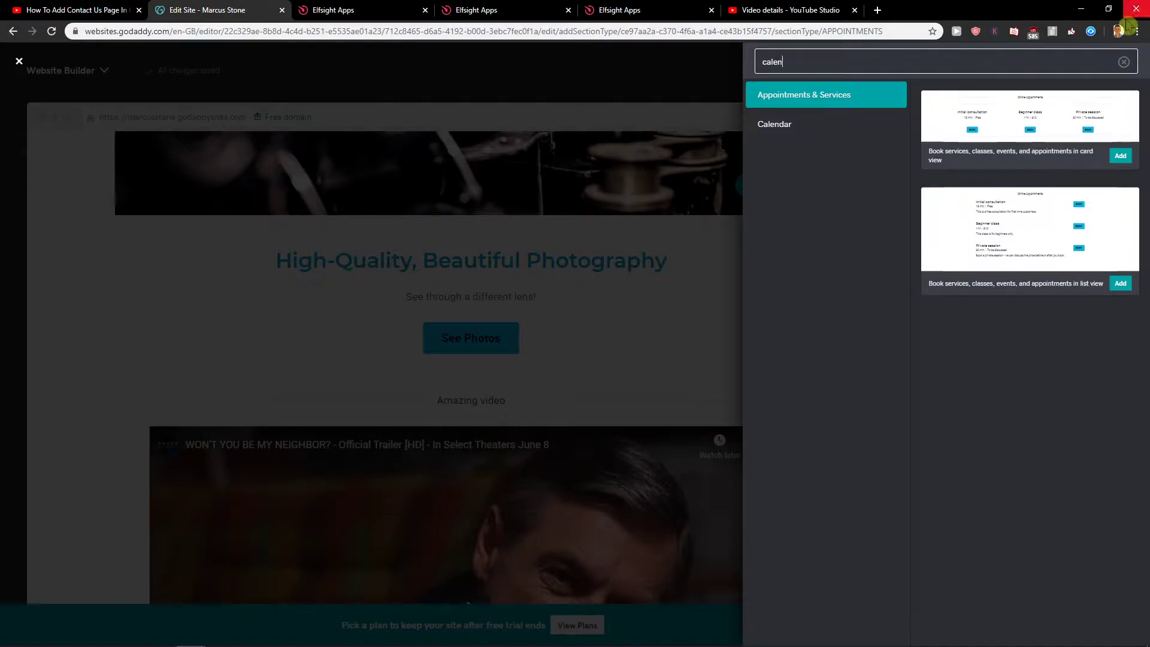
Add the Calendar events section after briefly previewing Appointments & Services.
{"action": "left_click", "coordinate": [846, 130]}
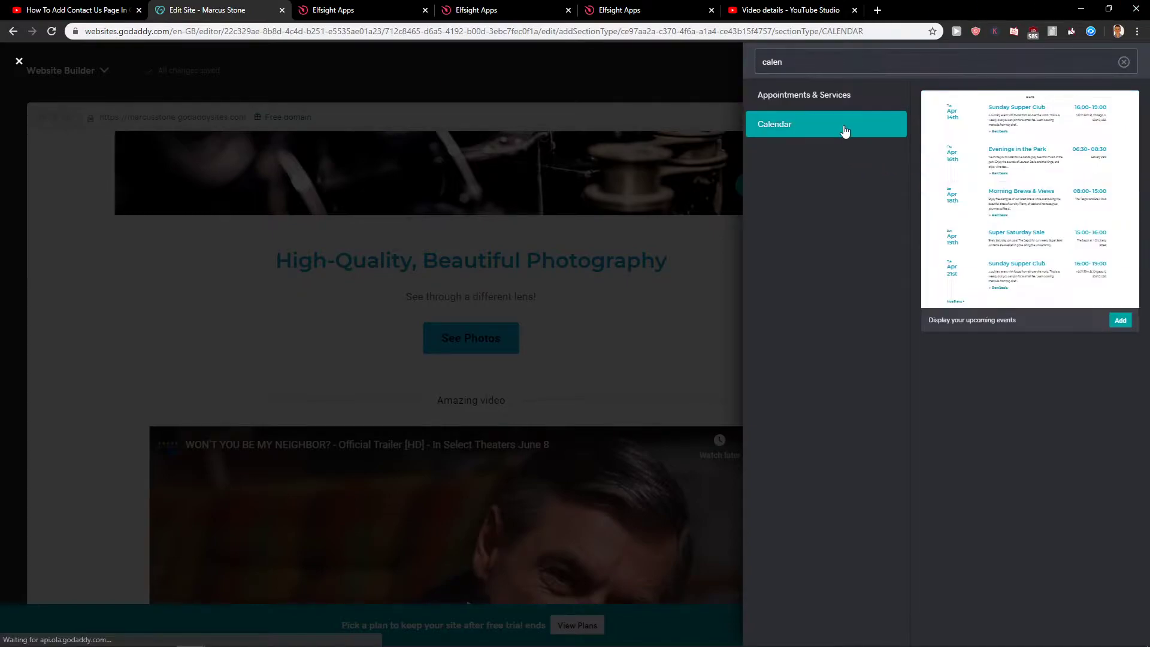
{"action": "left_click", "coordinate": [854, 96]}
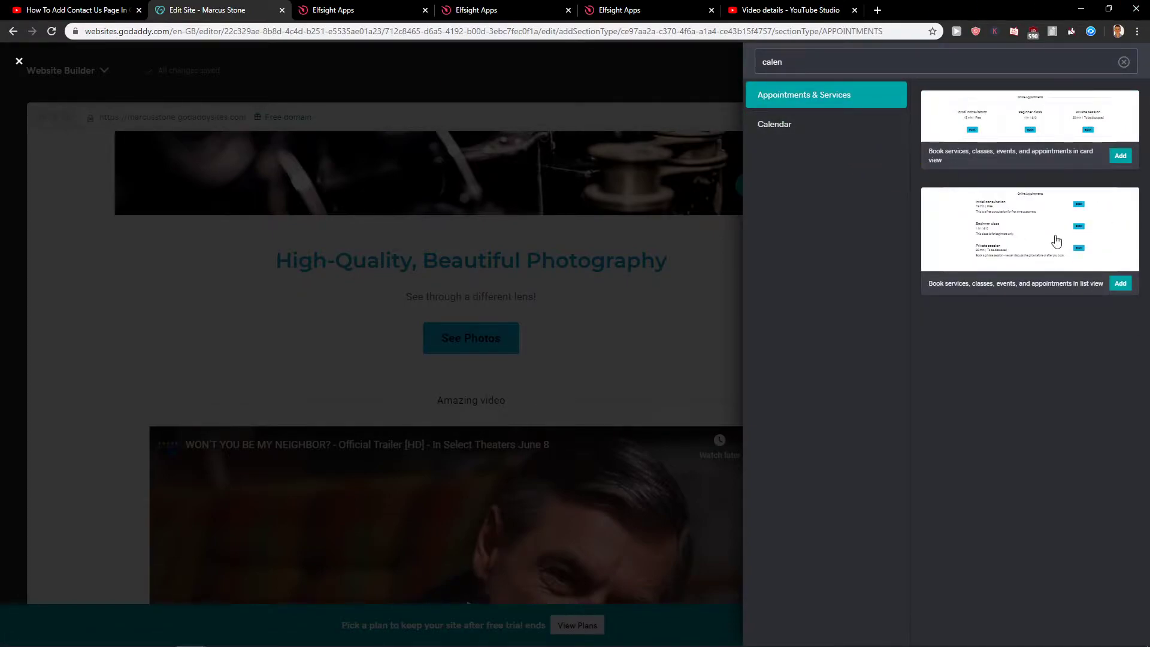
{"action": "left_click", "coordinate": [851, 124]}
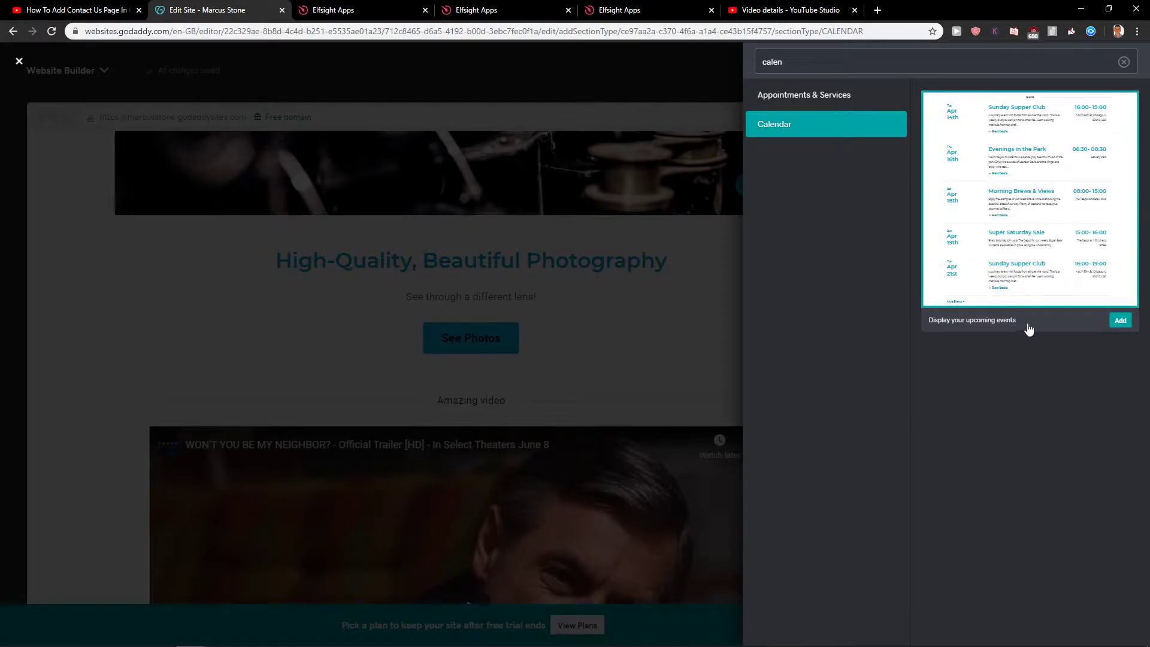
{"action": "left_click", "coordinate": [1121, 321]}
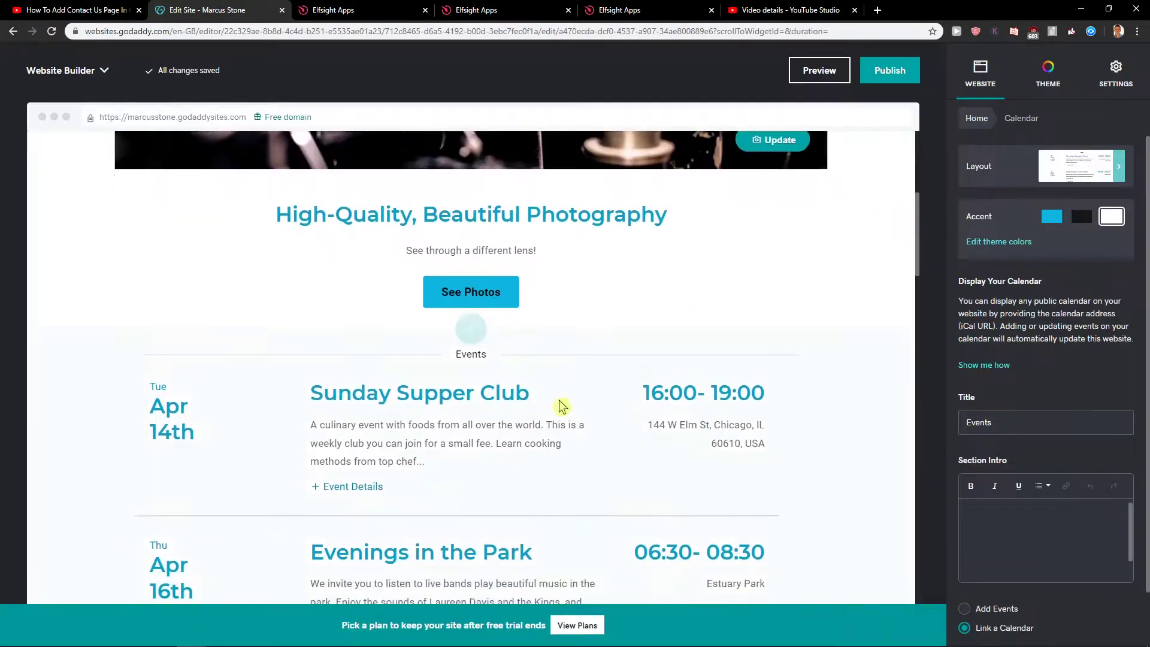
Keep the upcoming-events list layout for the Events section.
{"action": "scroll", "coordinate": [534, 411], "scroll_direction": "down", "scroll_amount": 3}
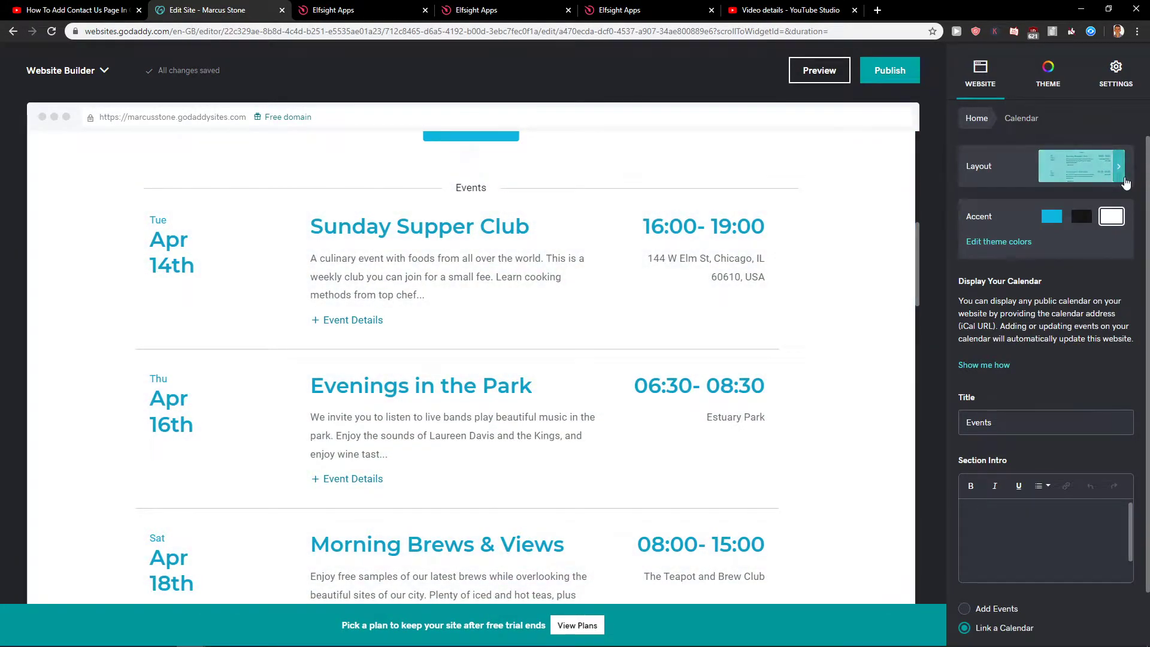
{"action": "left_click", "coordinate": [1112, 175]}
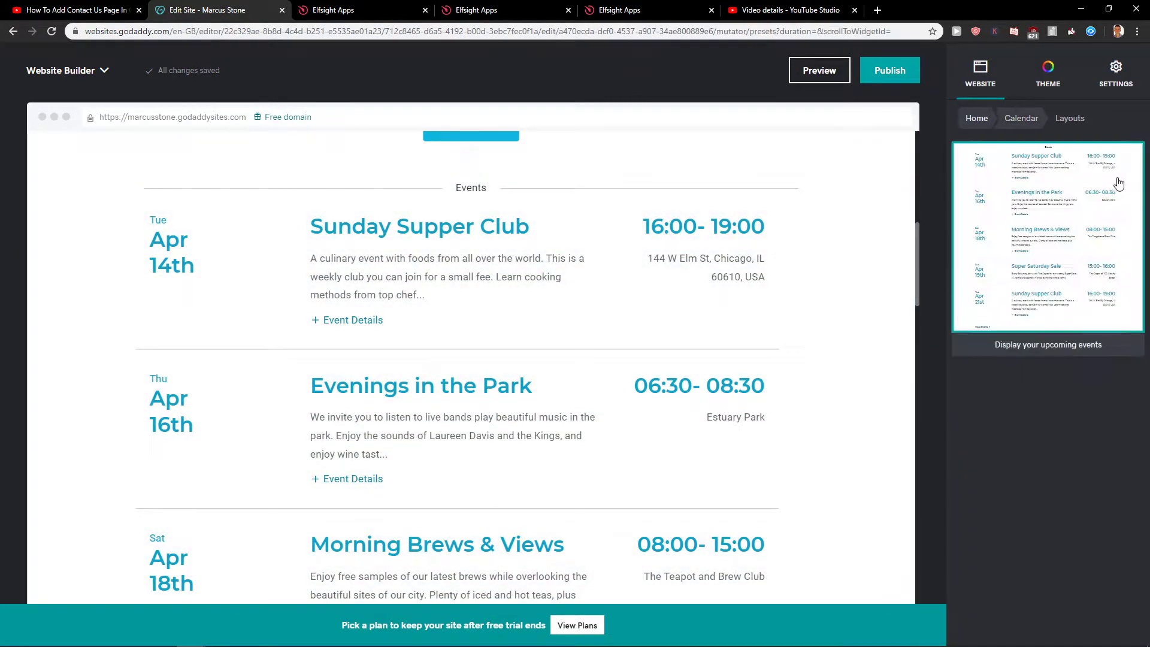
{"action": "left_click", "coordinate": [1028, 269]}
{"action": "left_click", "coordinate": [979, 120]}
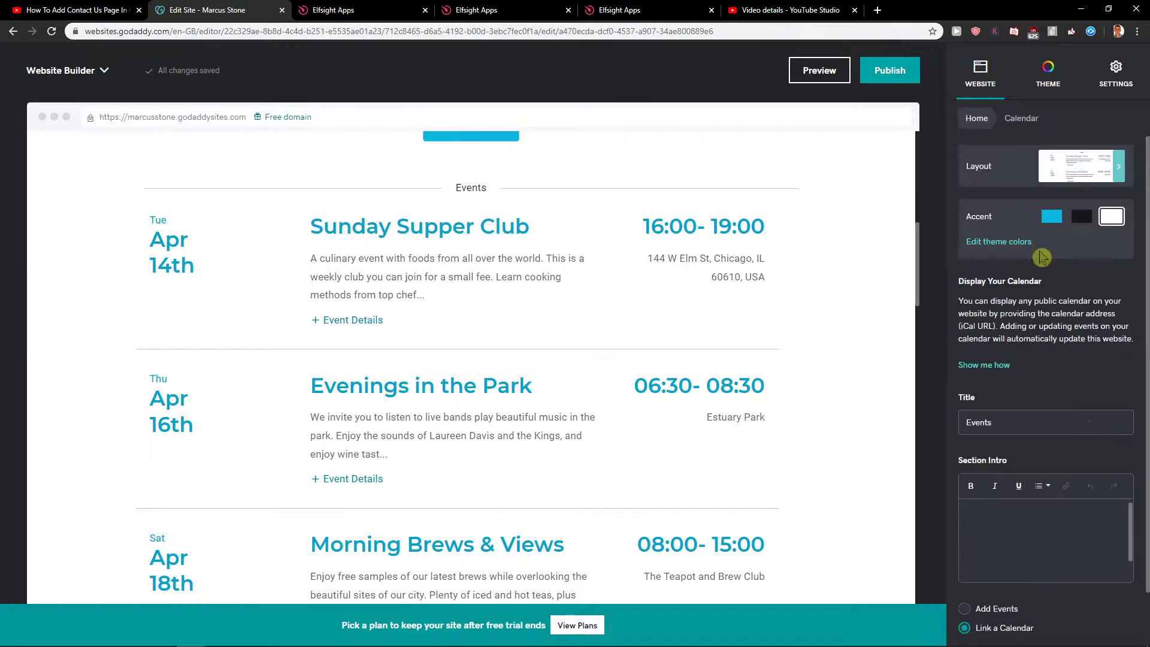
Review the linked Calendar URL settings in the Events section sidebar.
{"action": "scroll", "coordinate": [1045, 284], "scroll_direction": "down", "scroll_amount": 1}
{"action": "scroll", "coordinate": [498, 278], "scroll_direction": "up", "scroll_amount": 1}
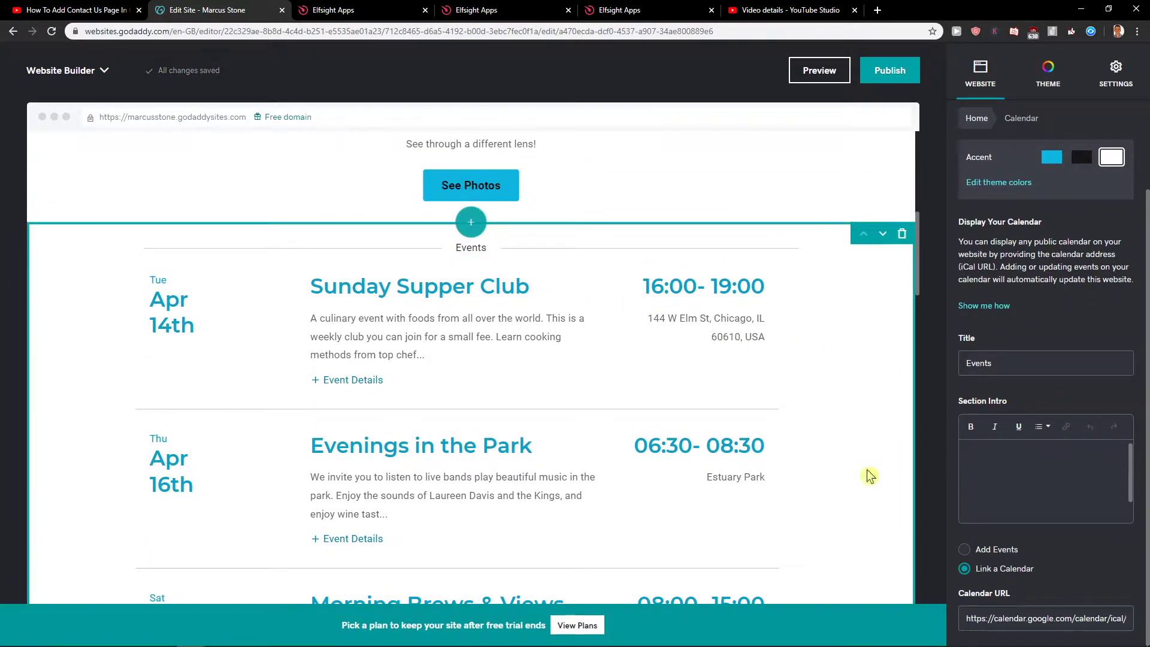
{"action": "scroll", "coordinate": [867, 474], "scroll_direction": "down", "scroll_amount": 1}
{"action": "scroll", "coordinate": [868, 473], "scroll_direction": "down", "scroll_amount": 1}
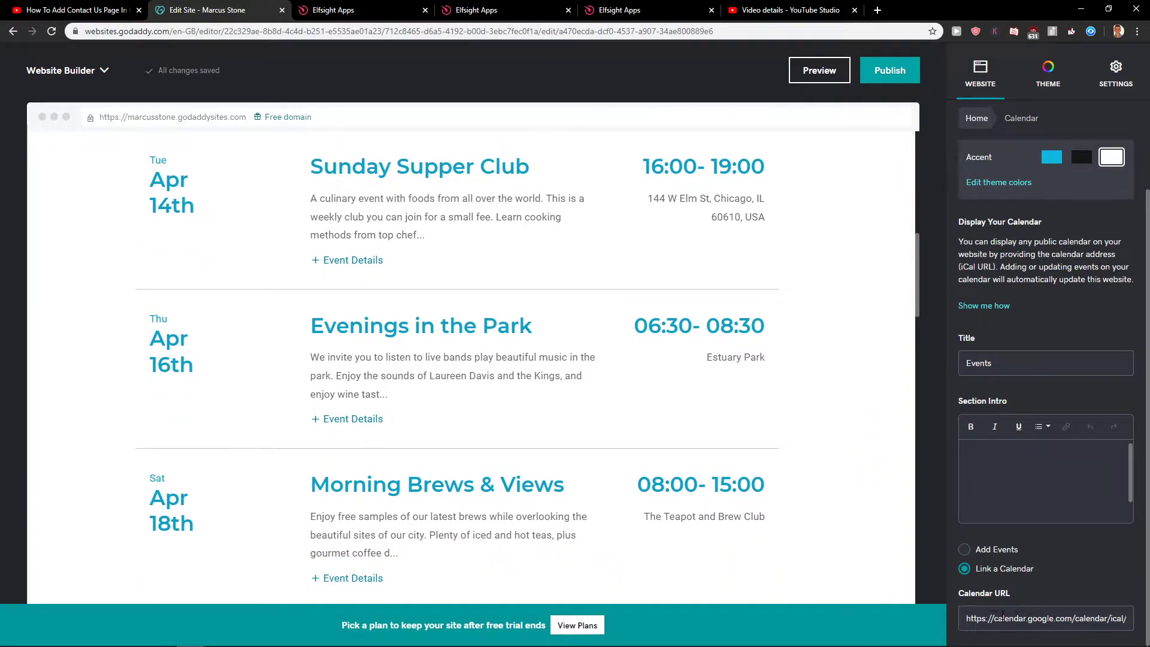
{"action": "mouse_move", "coordinate": [966, 618]}
{"action": "left_mouse_down"}
{"action": "mouse_move", "coordinate": [1084, 618]}
{"action": "mouse_move", "coordinate": [922, 623]}
{"action": "mouse_move", "coordinate": [1144, 635]}
{"action": "left_mouse_up"}
{"action": "scroll", "coordinate": [558, 437], "scroll_direction": "down", "scroll_amount": 4}
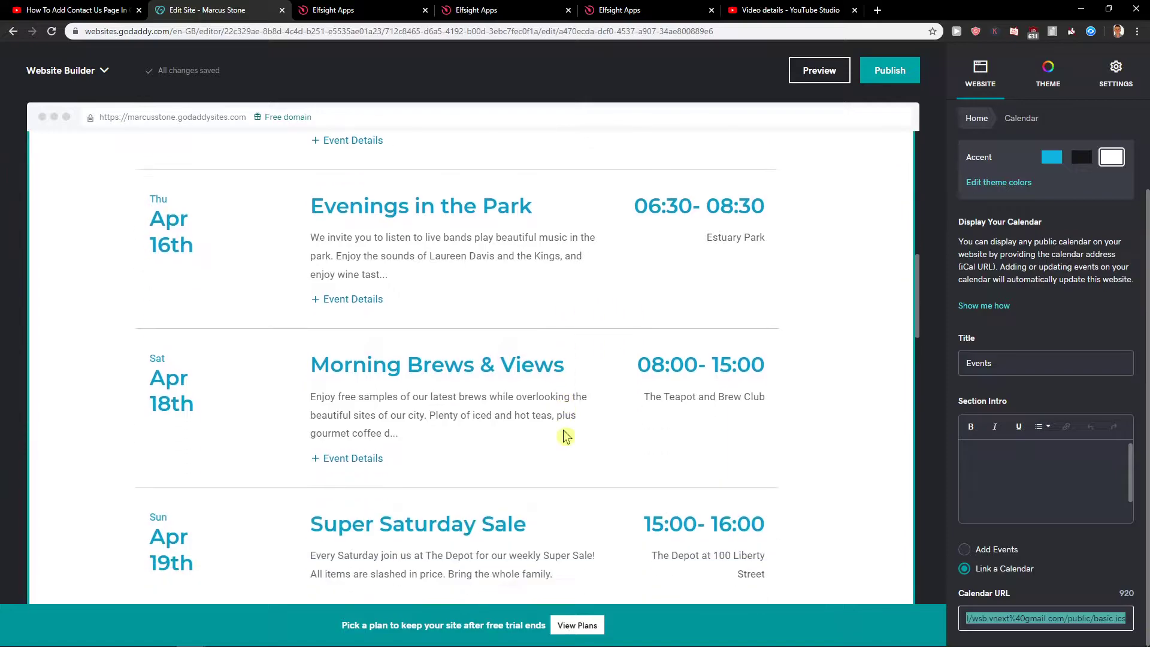
{"action": "scroll", "coordinate": [558, 437], "scroll_direction": "down", "scroll_amount": 2}
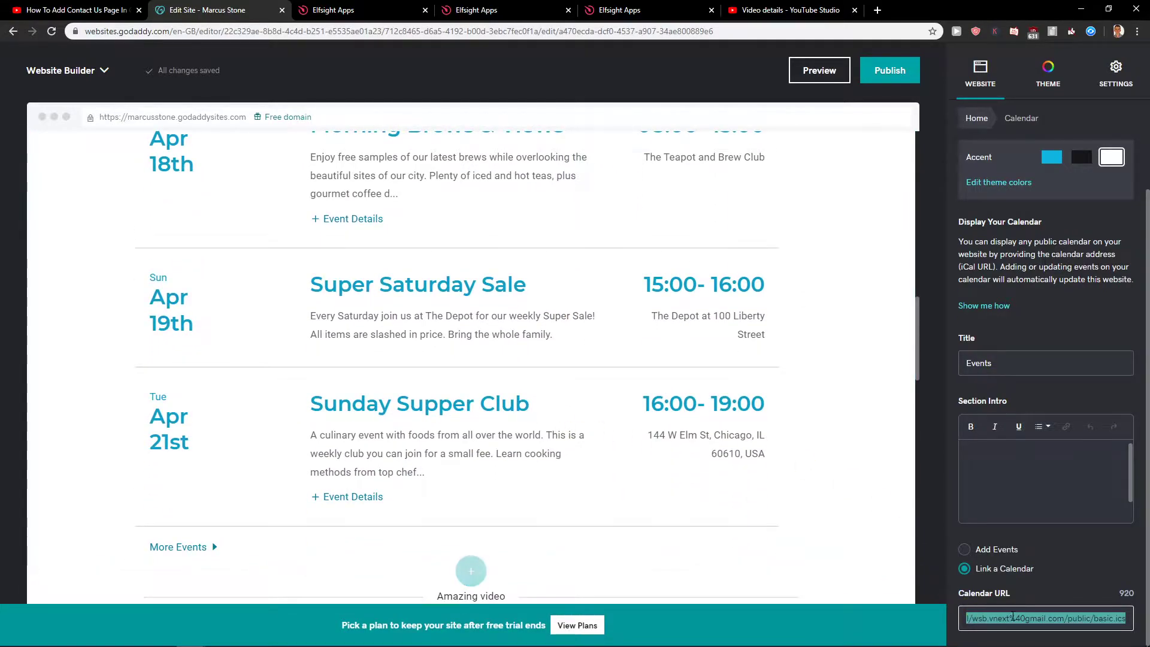
Switch the Events section to manually added events, showing Evenings in the Park.
{"action": "left_click", "coordinate": [996, 549]}
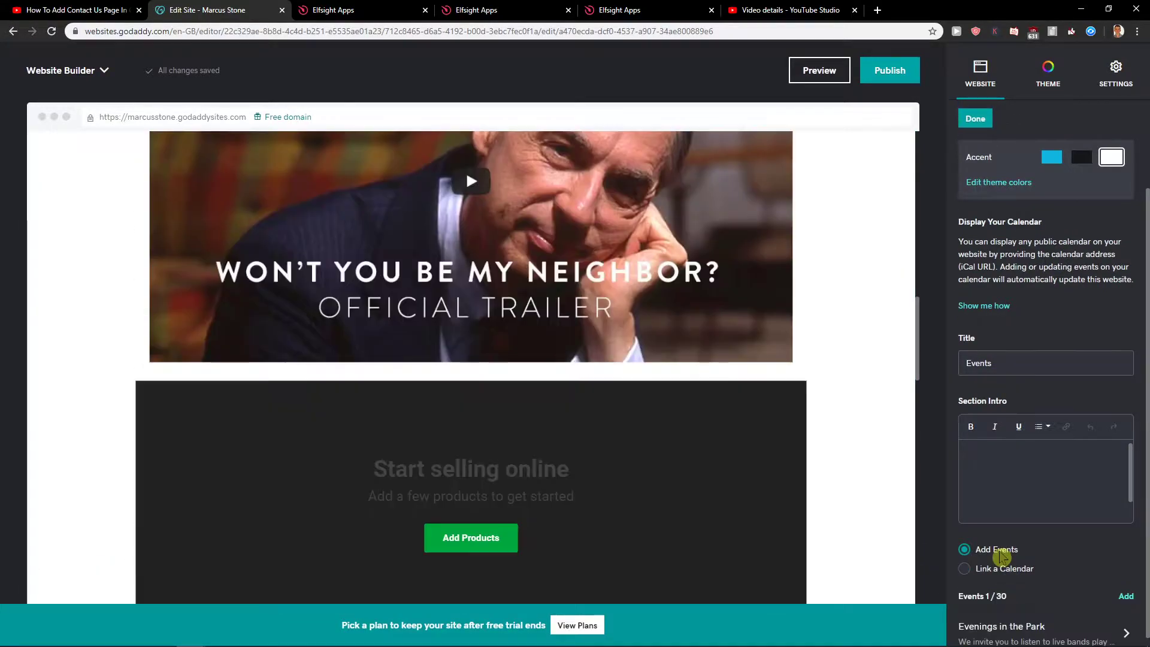
{"action": "scroll", "coordinate": [809, 489], "scroll_direction": "down", "scroll_amount": 2}
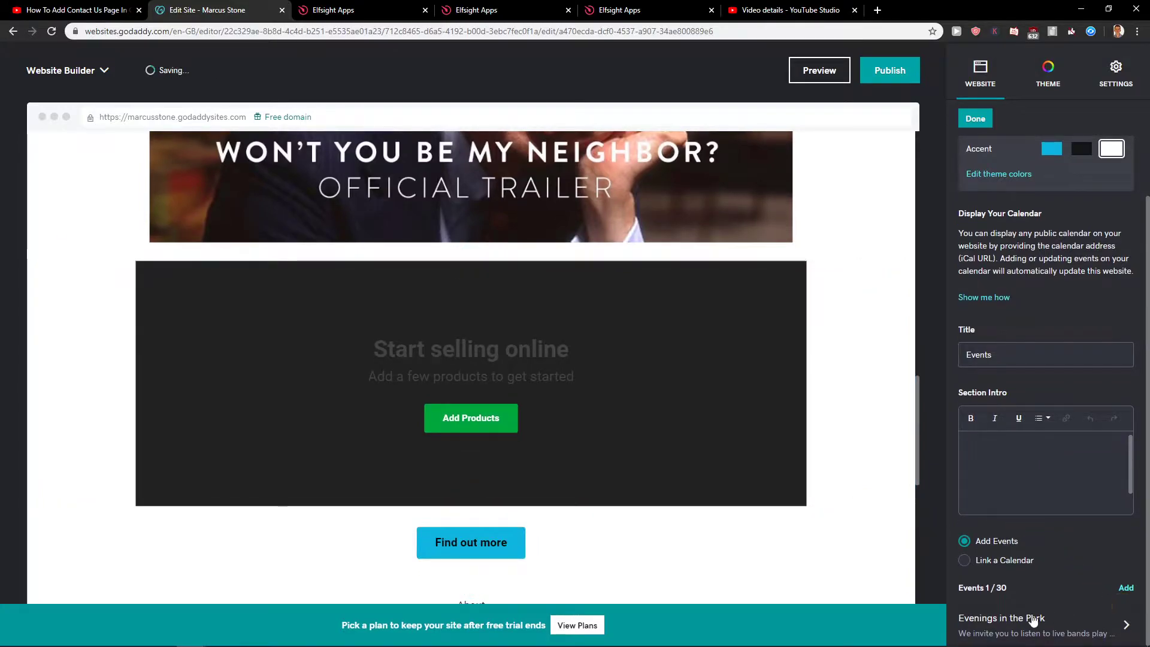
{"action": "scroll", "coordinate": [868, 513], "scroll_direction": "down", "scroll_amount": 5}
{"action": "scroll", "coordinate": [867, 513], "scroll_direction": "up", "scroll_amount": 7}
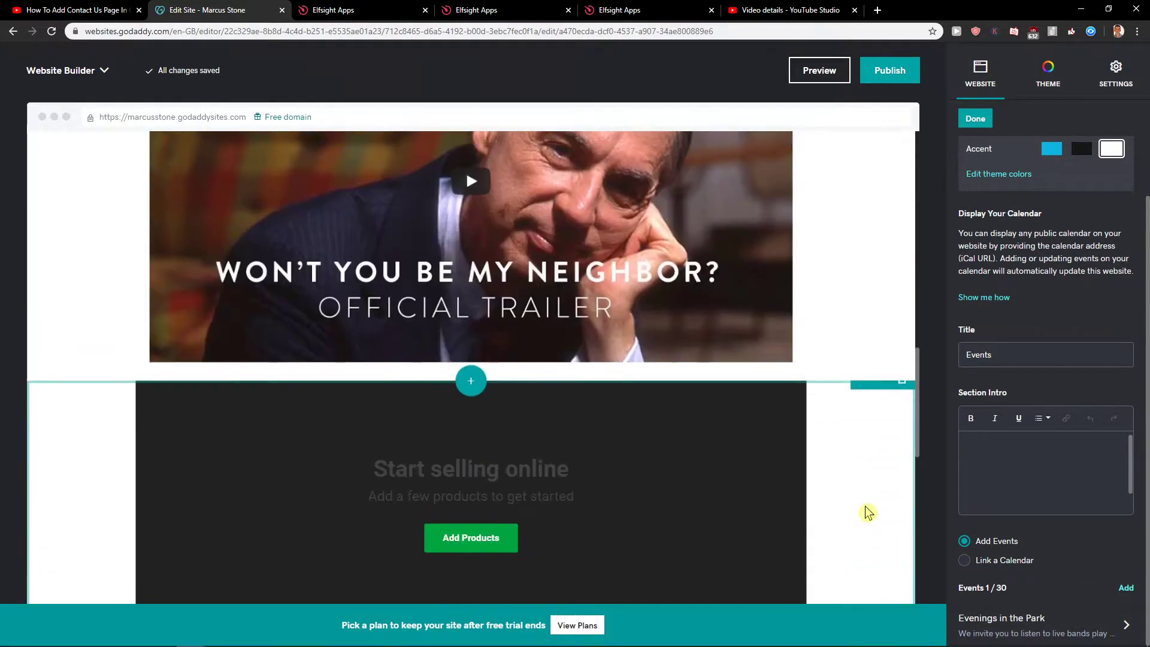
{"action": "scroll", "coordinate": [868, 513], "scroll_direction": "up", "scroll_amount": 2}
{"action": "scroll", "coordinate": [868, 513], "scroll_direction": "up", "scroll_amount": 2}
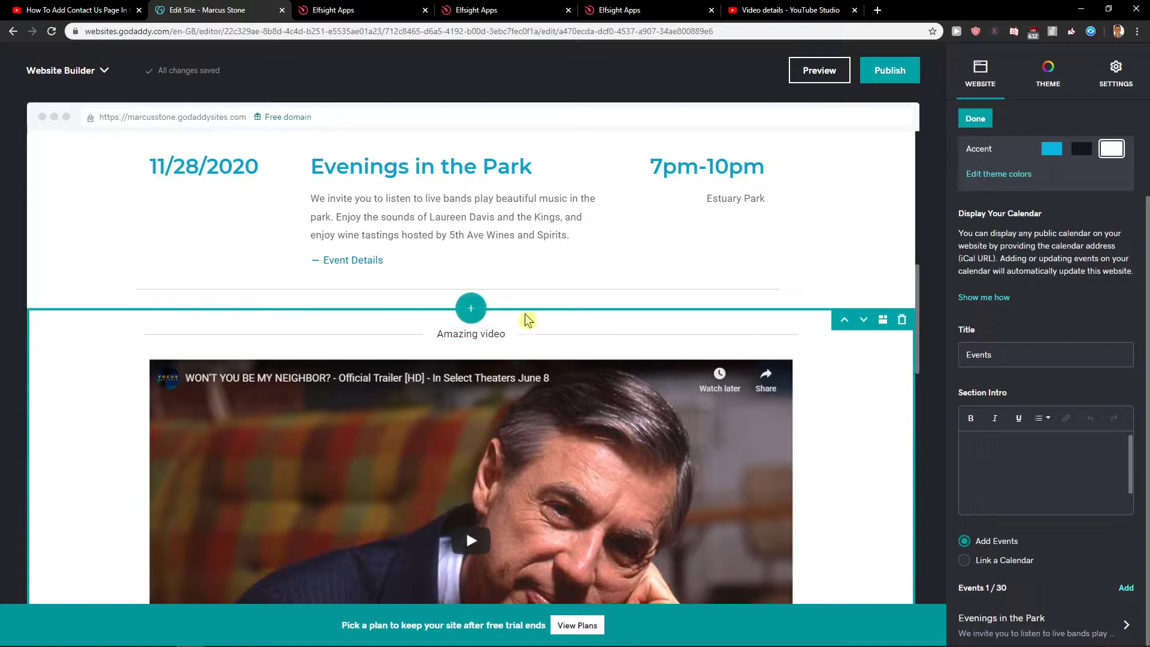
Add a Spiderman Homecomming event with a description about saving the town from bandits.
{"action": "left_click", "coordinate": [1126, 587]}
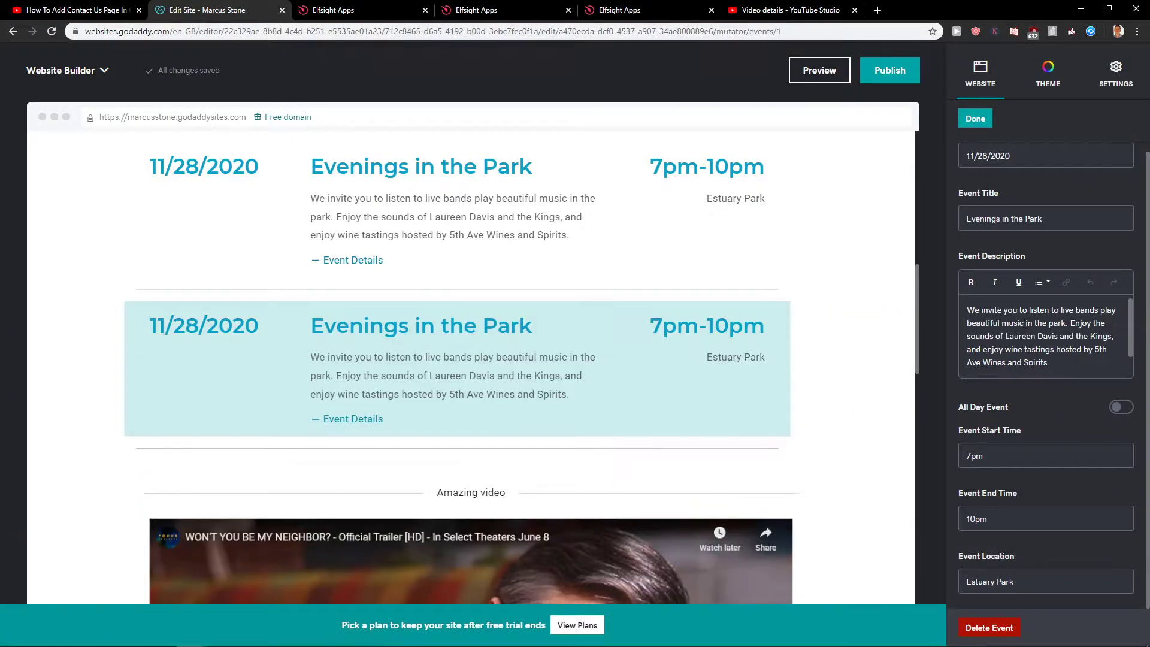
{"action": "scroll", "coordinate": [436, 325], "scroll_direction": "up", "scroll_amount": 3}
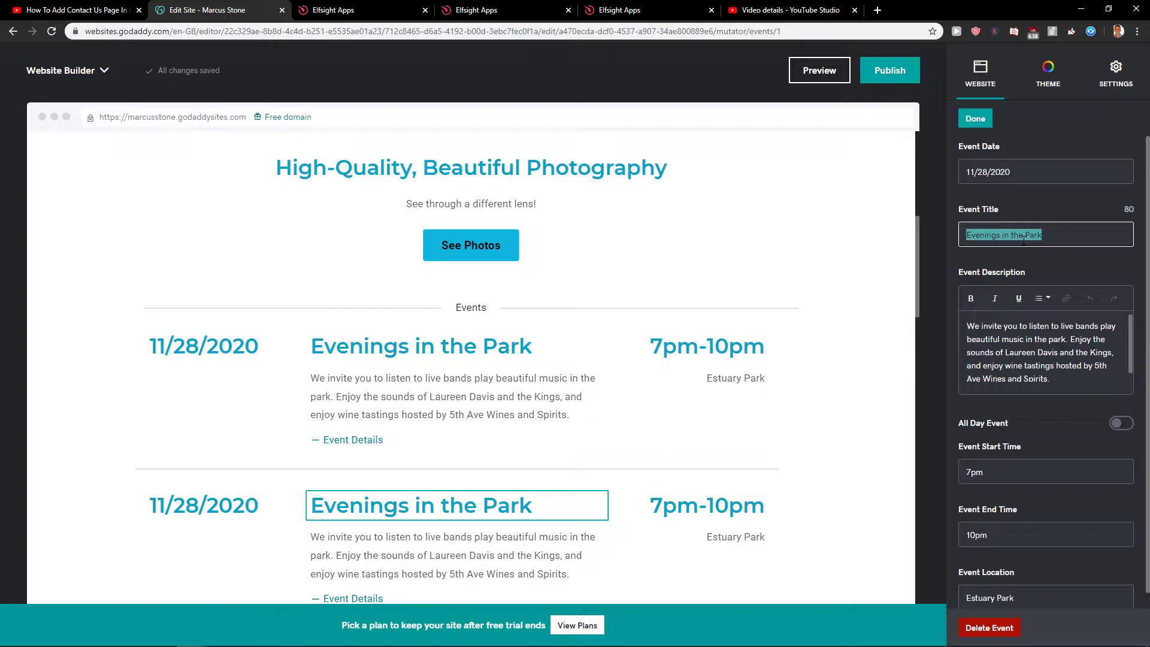
{"action": "type", "text": "Wha"}
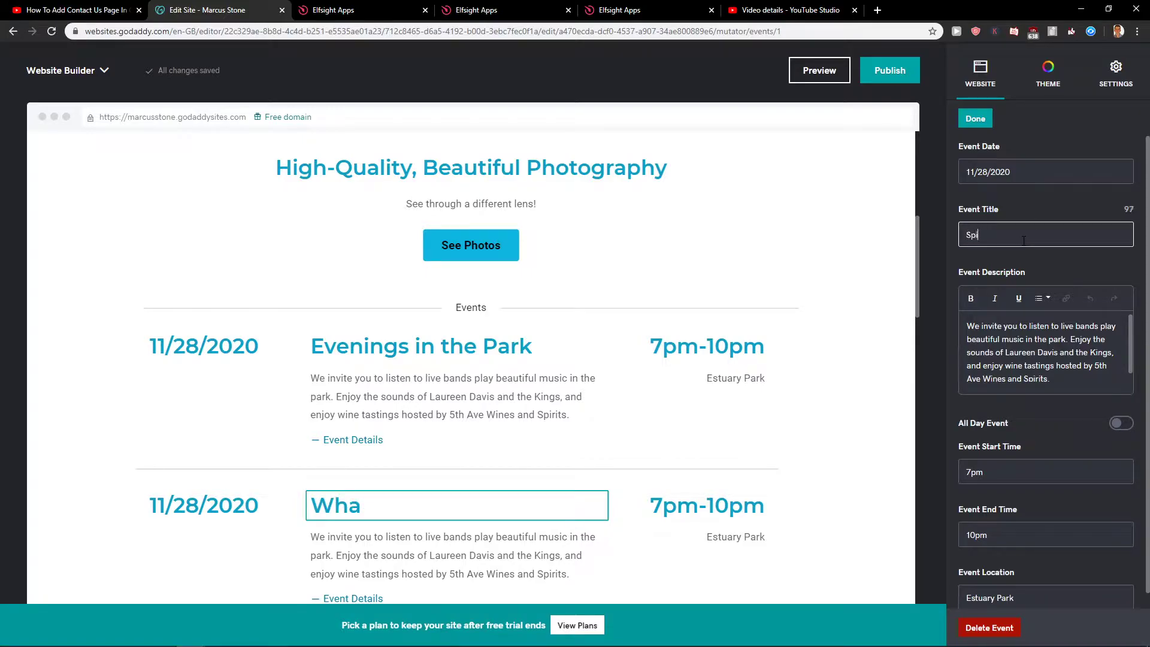
{"action": "type", "text": "om"}
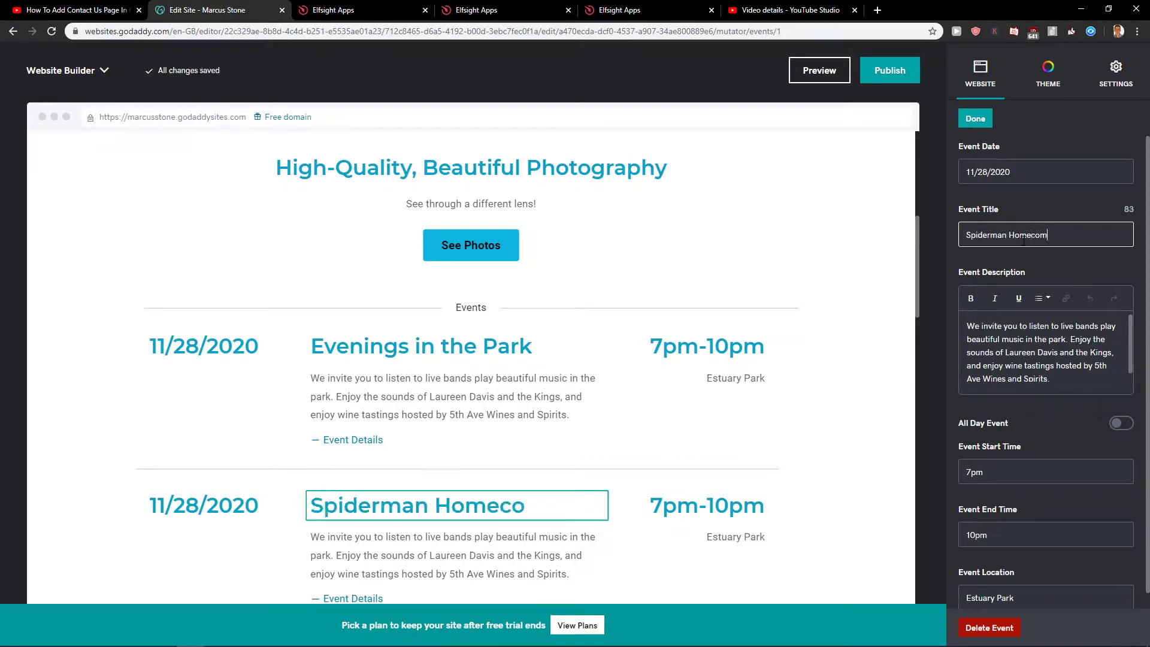
{"action": "type", "text": "mg"}
{"action": "left_click", "coordinate": [983, 364]}
{"action": "key", "text": "ctrl+a"}
{"action": "type", "text": "C"}
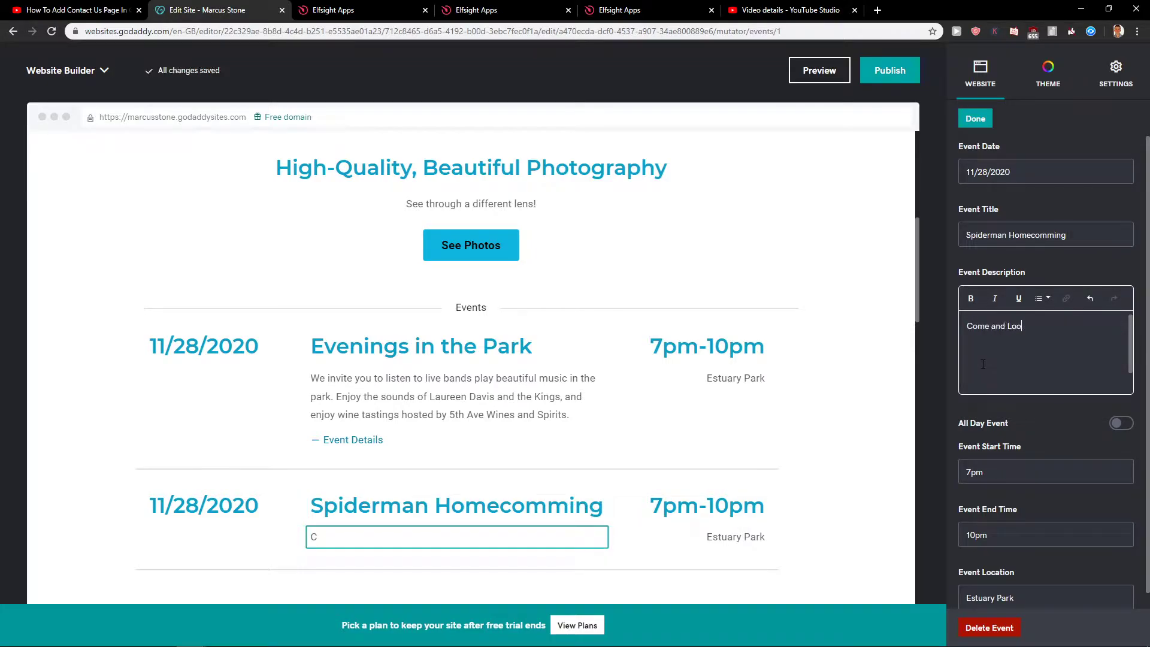
{"action": "type", "text": " is going to save the town"}
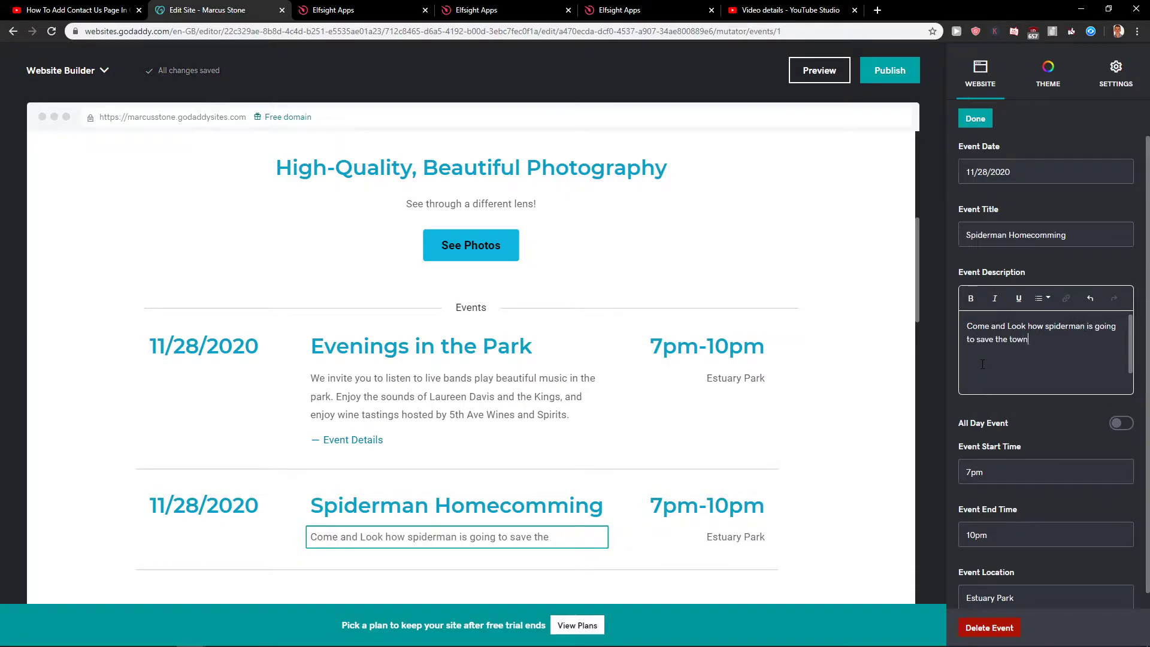
{"action": "type", "text": " from "}
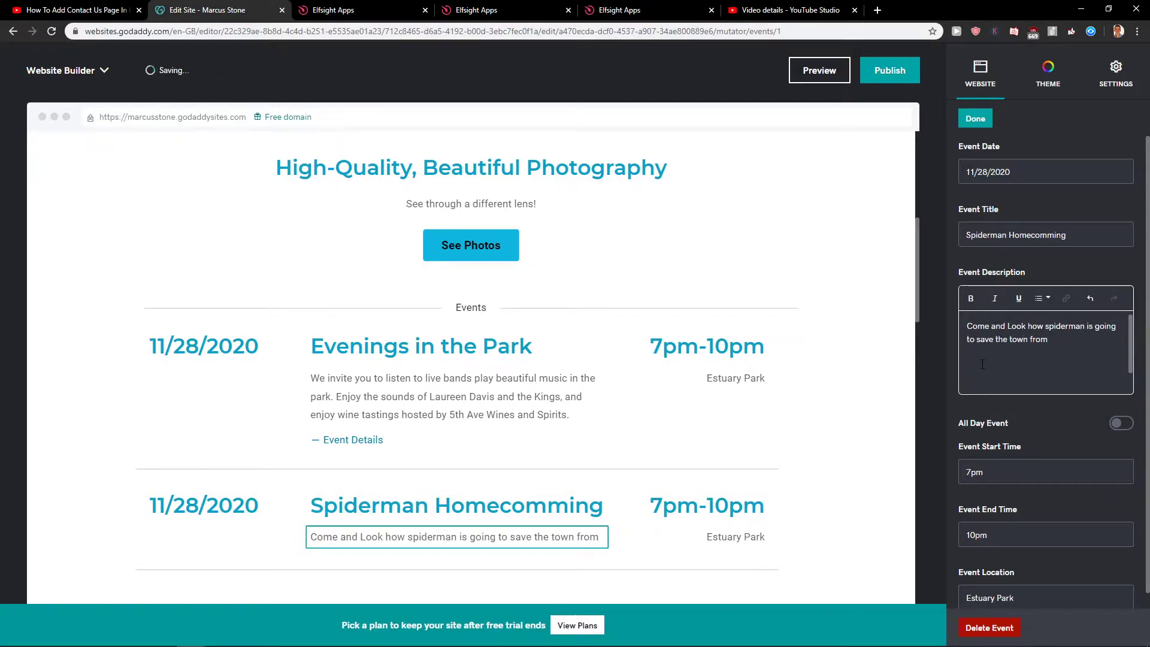
{"action": "type", "text": "bandits"}
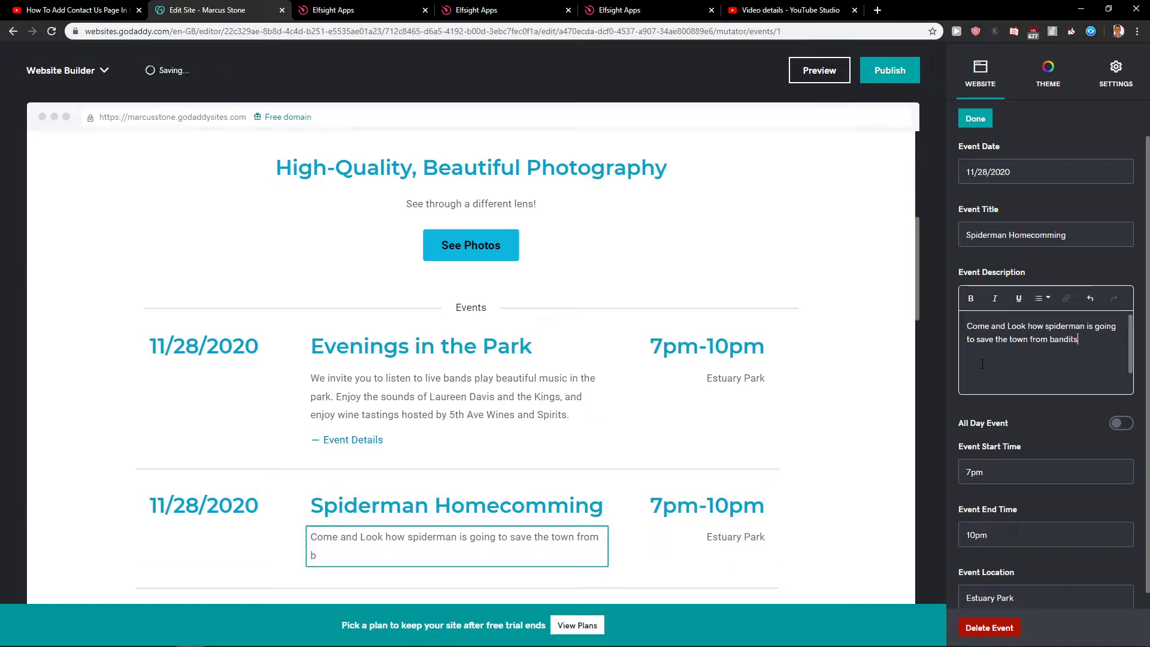
Make Spiderman Homecomming an all-day event.
{"action": "scroll", "coordinate": [694, 360], "scroll_direction": "down", "scroll_amount": 2}
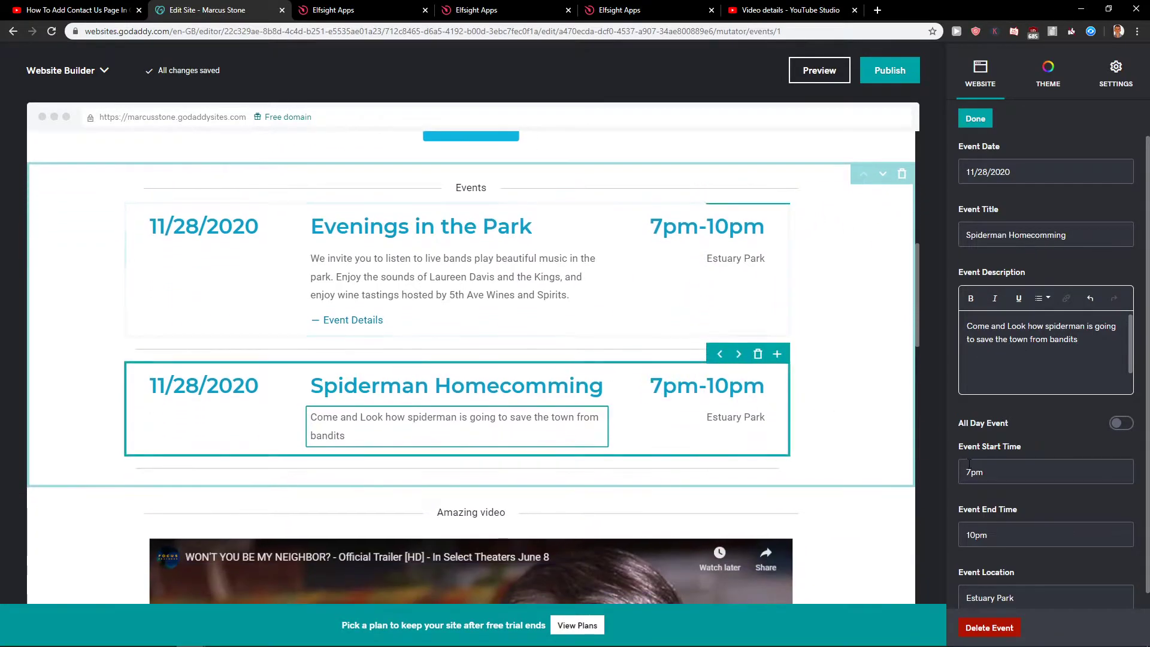
{"action": "double_click", "coordinate": [975, 472]}
{"action": "type", "text": "6P"}
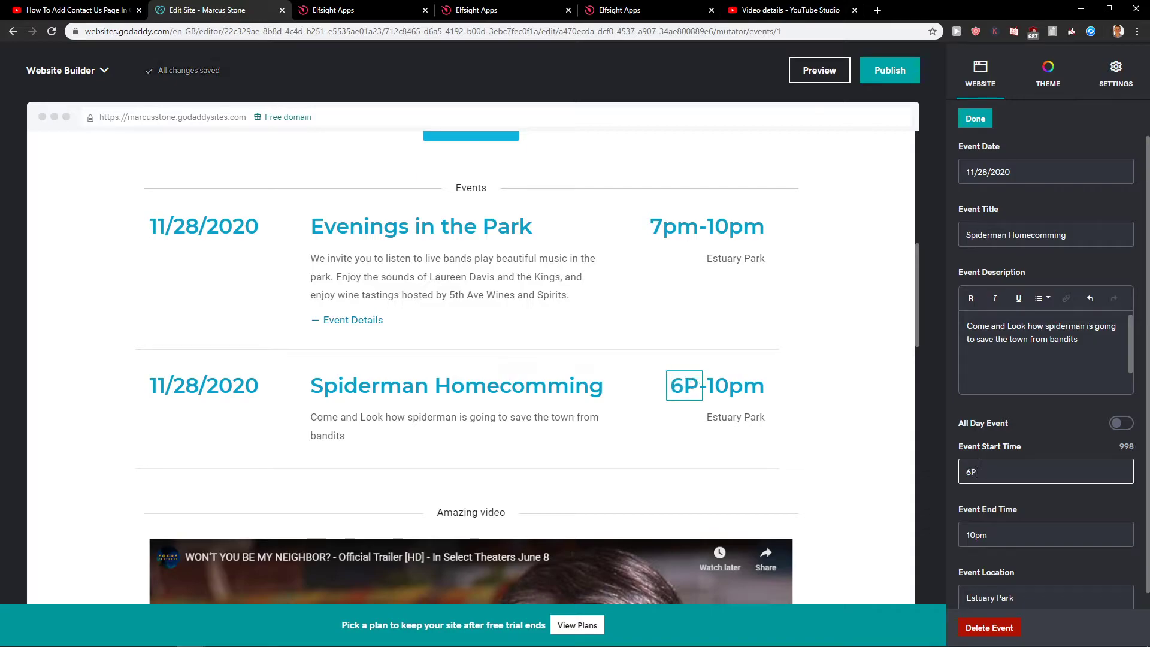
{"action": "type", "text": "M"}
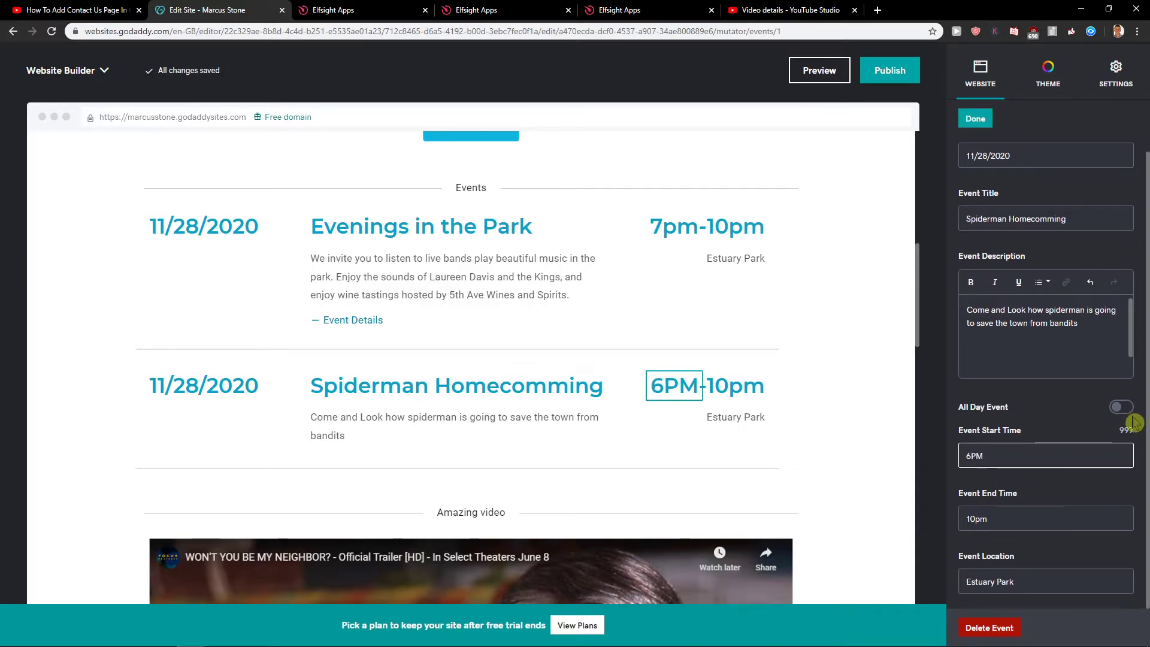
{"action": "left_click", "coordinate": [1125, 420]}
{"action": "left_click", "coordinate": [1126, 423]}
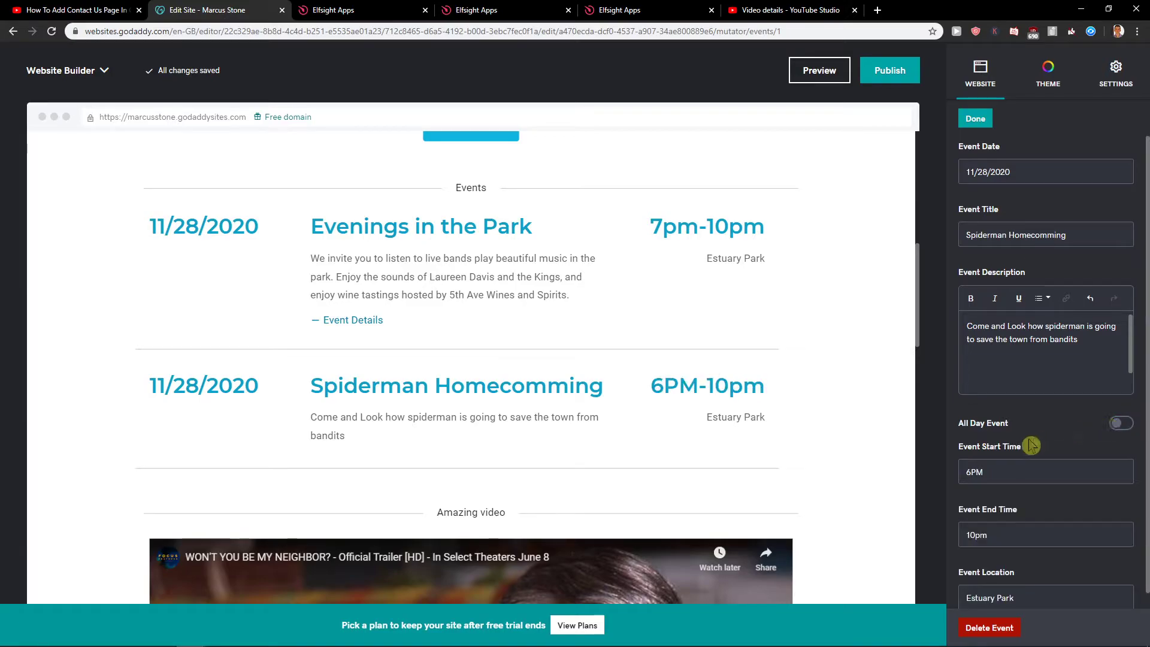
{"action": "left_click", "coordinate": [1120, 424]}
{"action": "left_click", "coordinate": [1088, 434]}
{"action": "left_click", "coordinate": [1122, 426]}
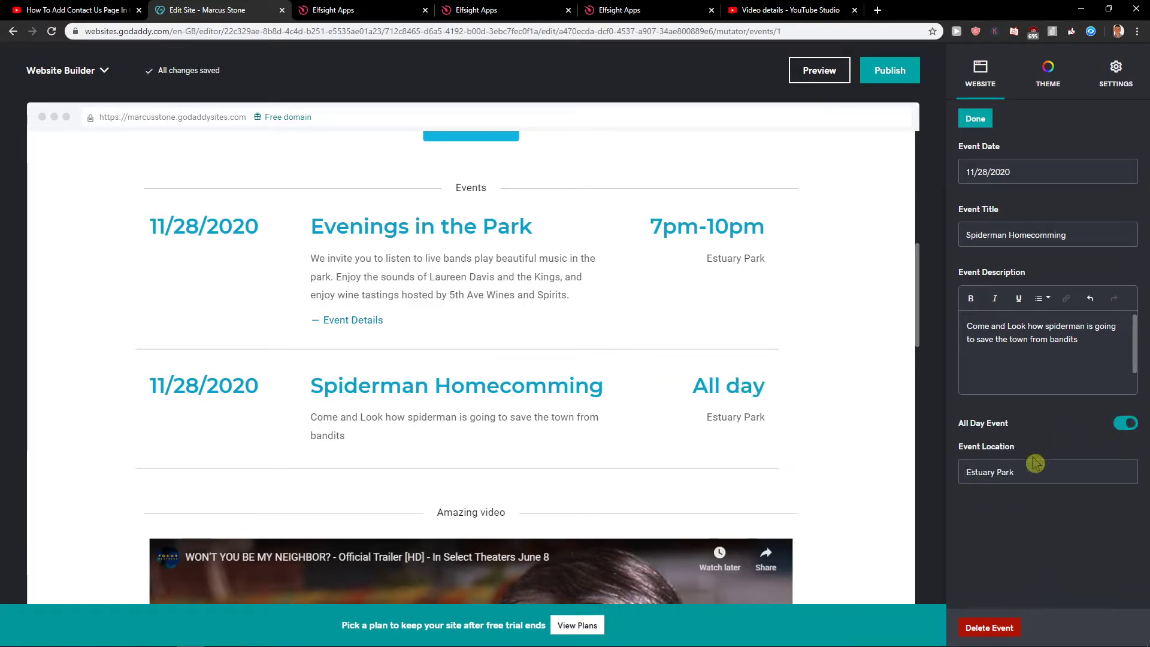
Set the event location to Everywhere and close the event editor.
{"action": "double_click", "coordinate": [1005, 472]}
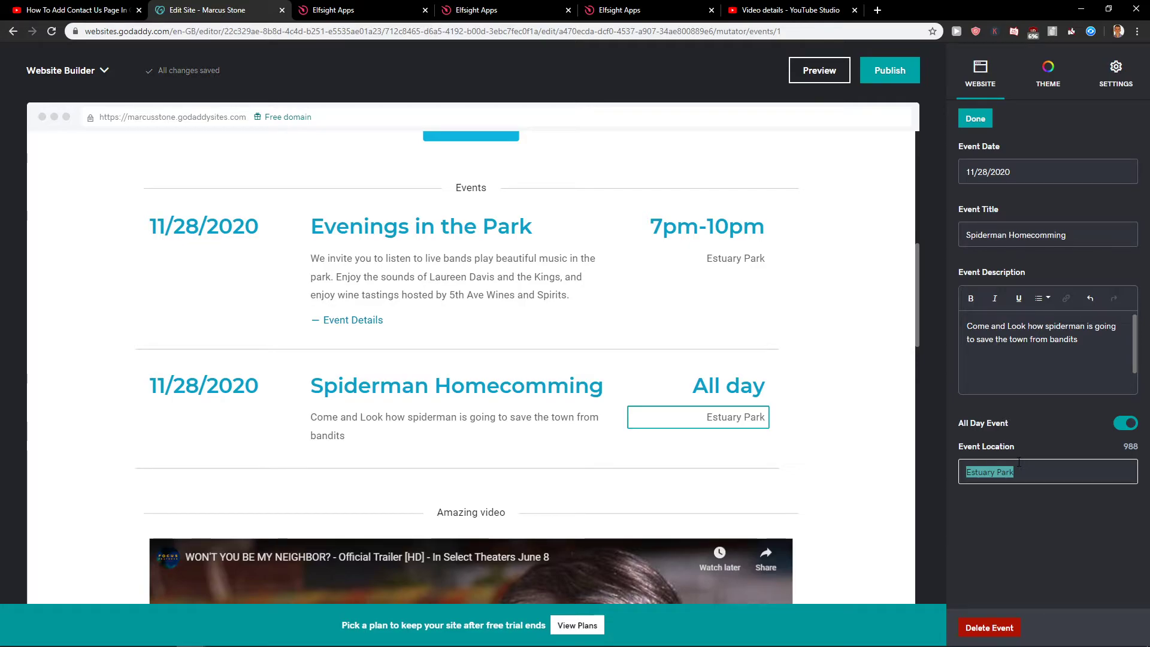
{"action": "type", "text": "Everywhere"}
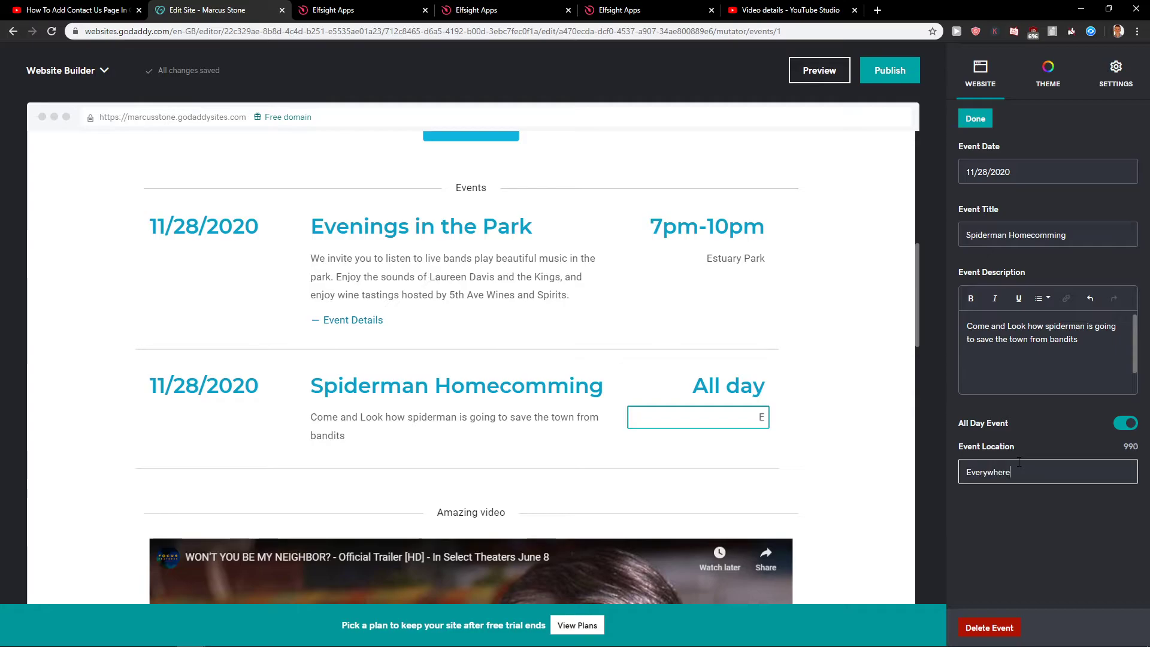
{"action": "left_click", "coordinate": [971, 196]}
{"action": "left_click", "coordinate": [974, 123]}
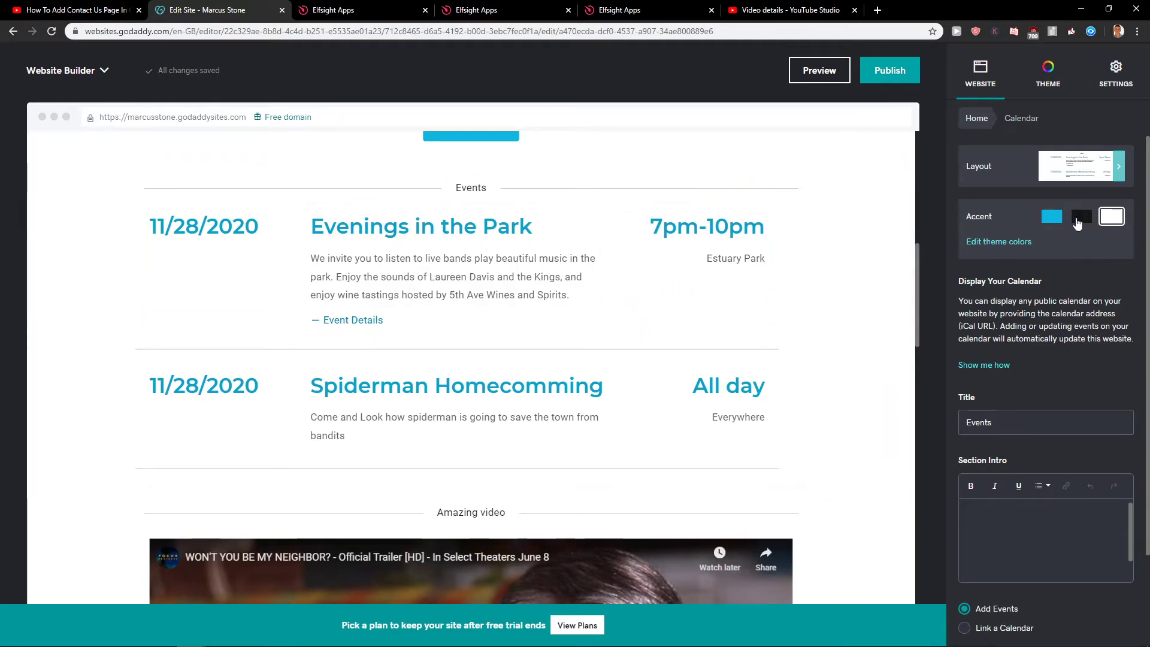
Apply the black accent to the Events section after briefly trying blue.
{"action": "left_click", "coordinate": [1078, 220]}
{"action": "left_click", "coordinate": [1048, 220]}
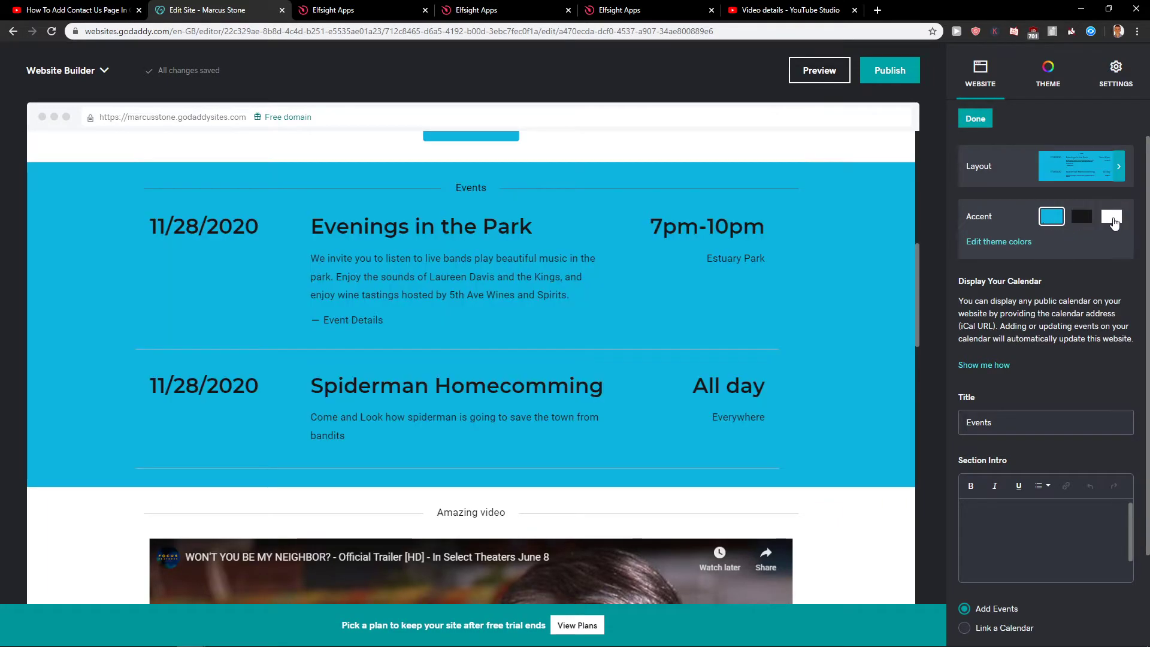
{"action": "left_click", "coordinate": [1114, 220]}
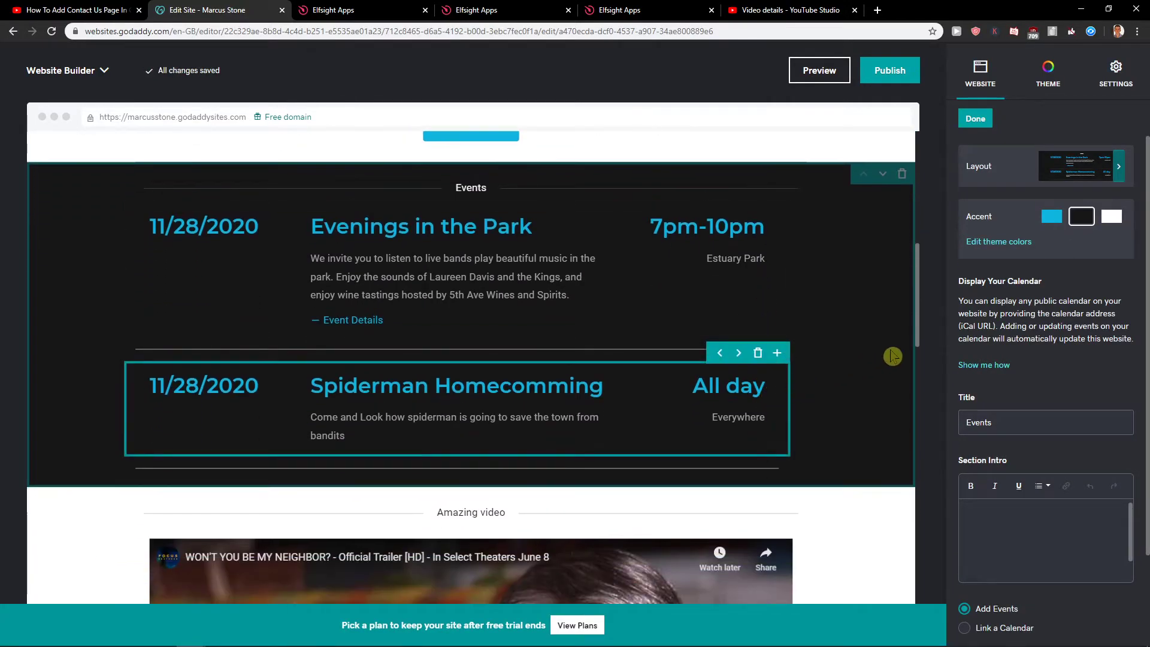
{"action": "scroll", "coordinate": [1006, 352], "scroll_direction": "down", "scroll_amount": 2}
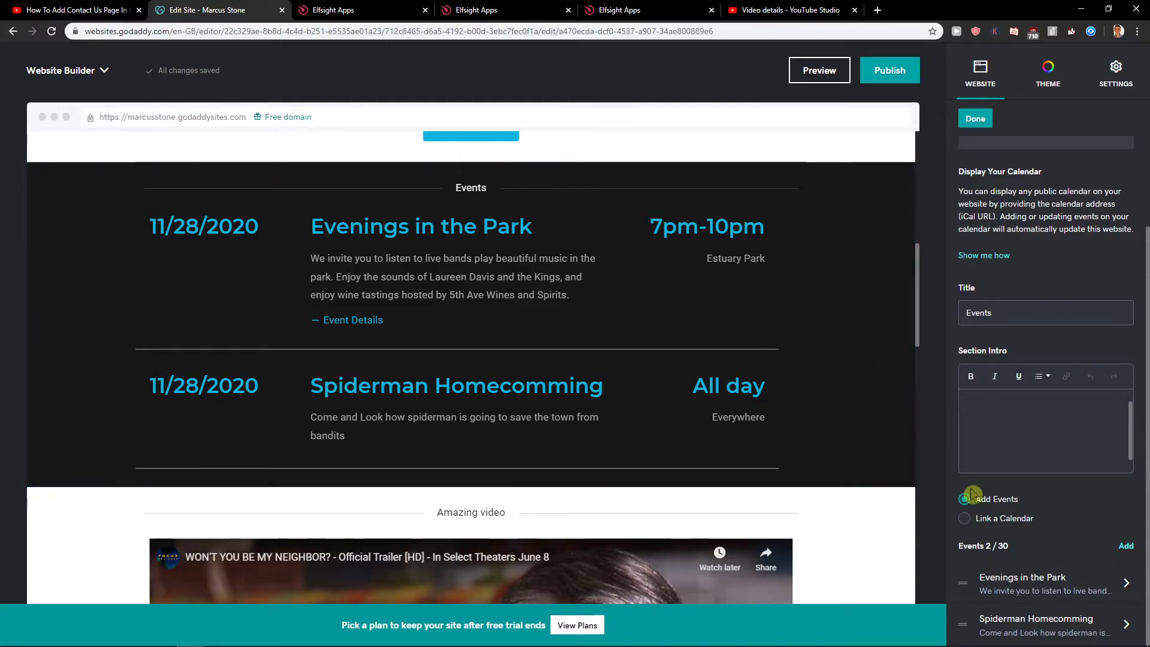
Open and read the help article on showing a public calendar.
{"action": "left_click", "coordinate": [1000, 256]}
{"action": "left_click", "coordinate": [383, 10]}
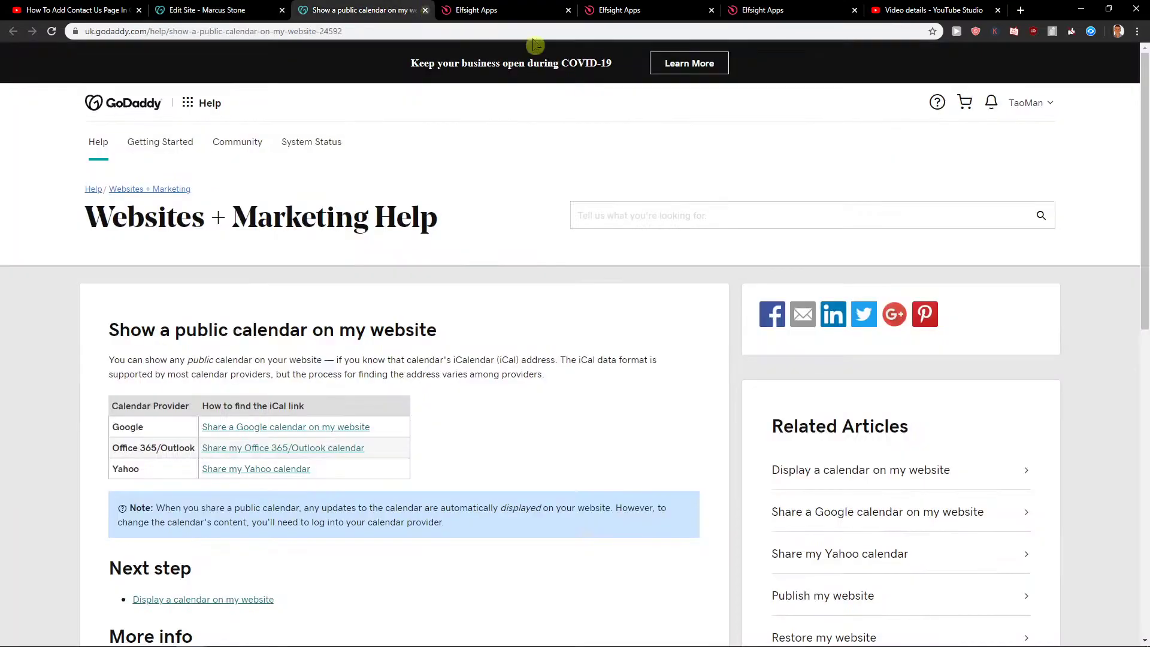
{"action": "scroll", "coordinate": [584, 174], "scroll_direction": "down", "scroll_amount": 2}
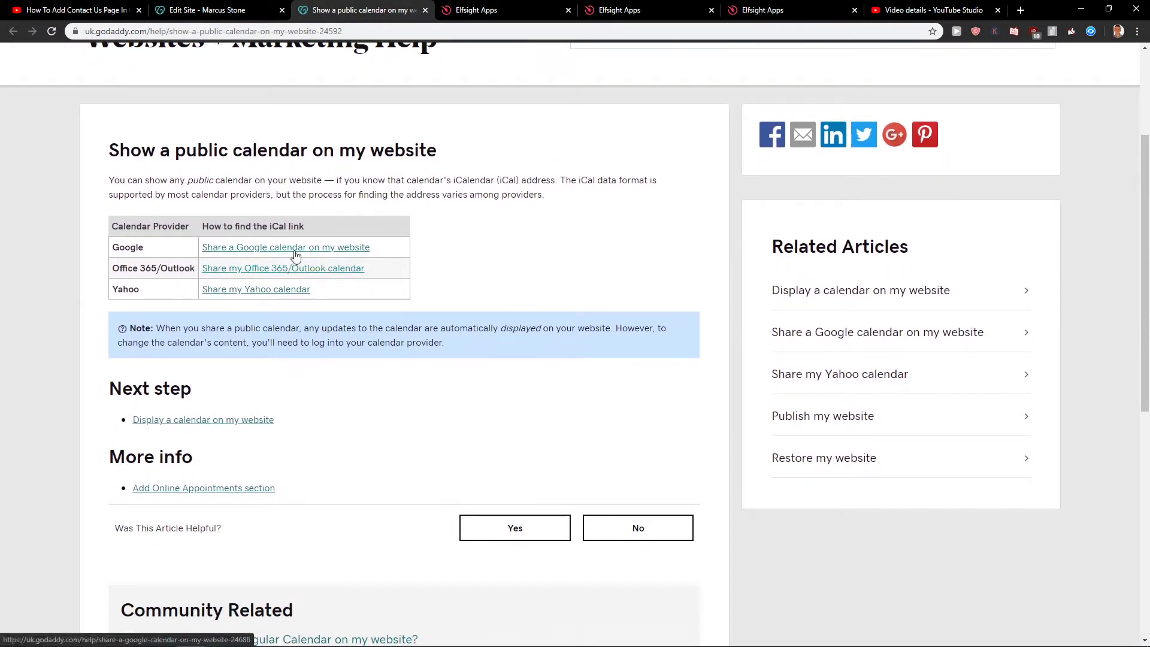
{"action": "scroll", "coordinate": [239, 300], "scroll_direction": "down", "scroll_amount": 3}
{"action": "scroll", "coordinate": [251, 301], "scroll_direction": "up", "scroll_amount": 1}
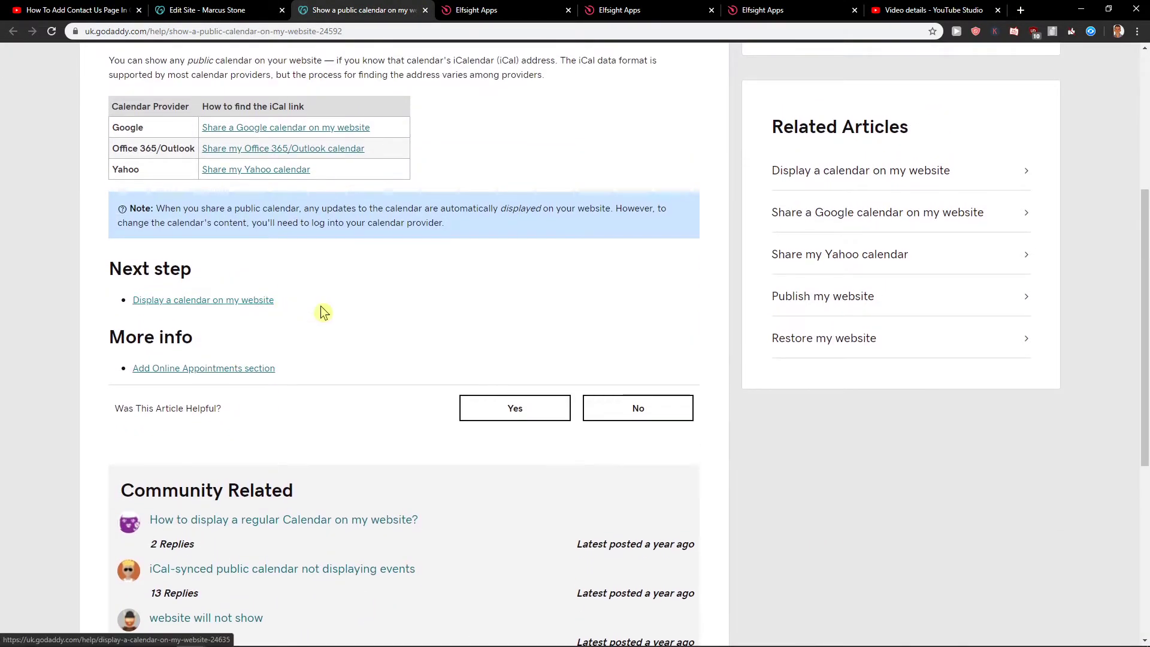
{"action": "middle_click", "coordinate": [317, 328]}
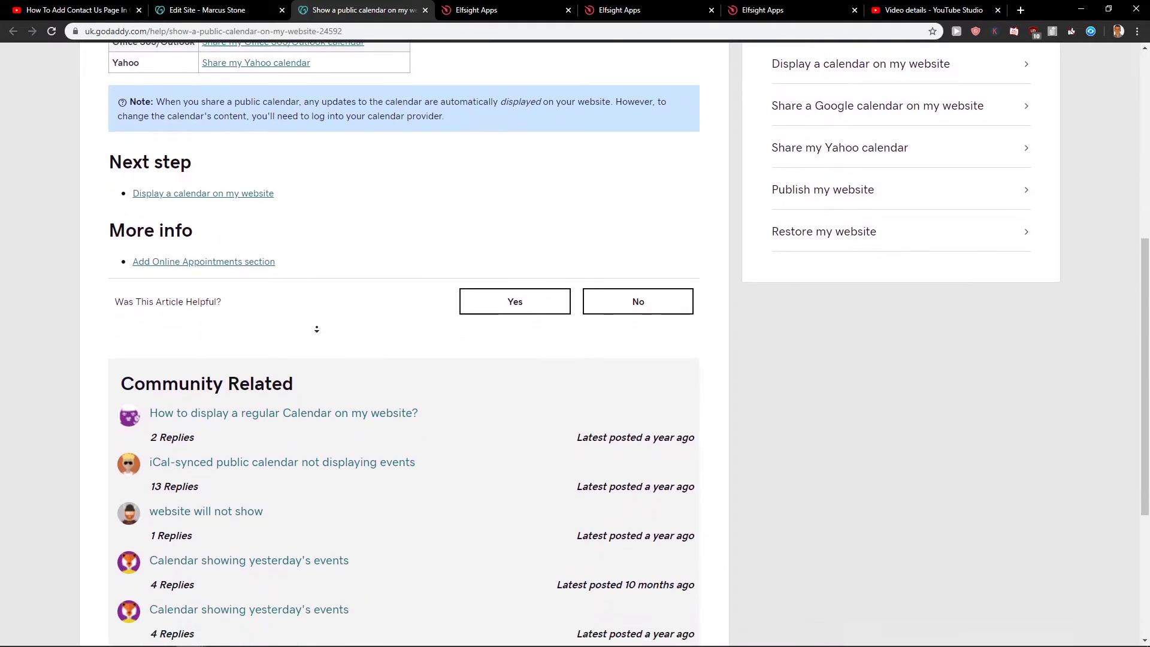
{"action": "scroll", "coordinate": [351, 228], "scroll_direction": "up", "scroll_amount": 6}
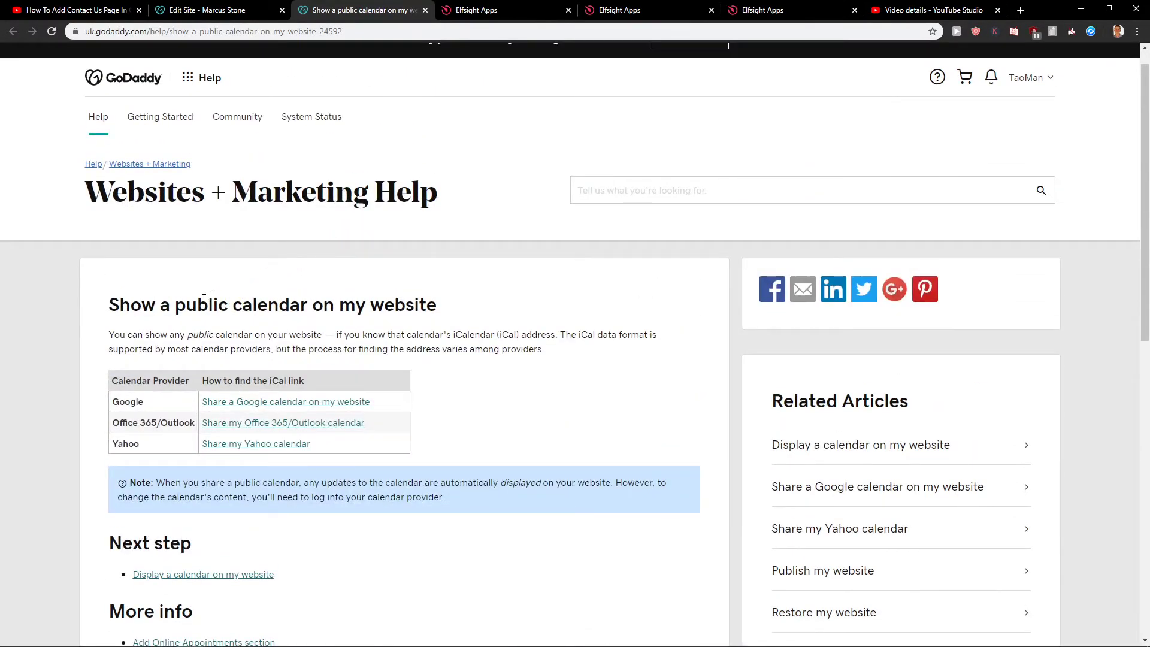
Open Websites + Marketing help pages in new tabs, then return to the site editor.
{"action": "middle_click", "coordinate": [127, 173]}
{"action": "scroll", "coordinate": [226, 328], "scroll_direction": "down", "scroll_amount": 1}
{"action": "scroll", "coordinate": [291, 328], "scroll_direction": "down", "scroll_amount": 5}
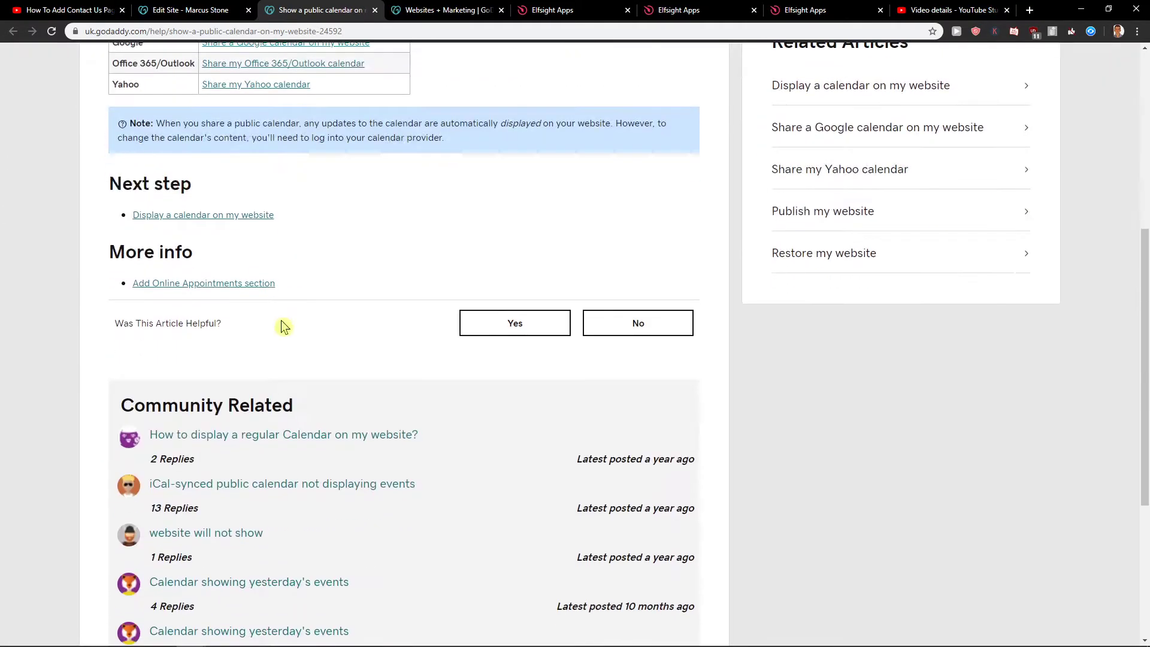
{"action": "scroll", "coordinate": [292, 328], "scroll_direction": "down", "scroll_amount": 4}
{"action": "scroll", "coordinate": [336, 357], "scroll_direction": "down", "scroll_amount": 1}
{"action": "middle_click", "coordinate": [91, 352]}
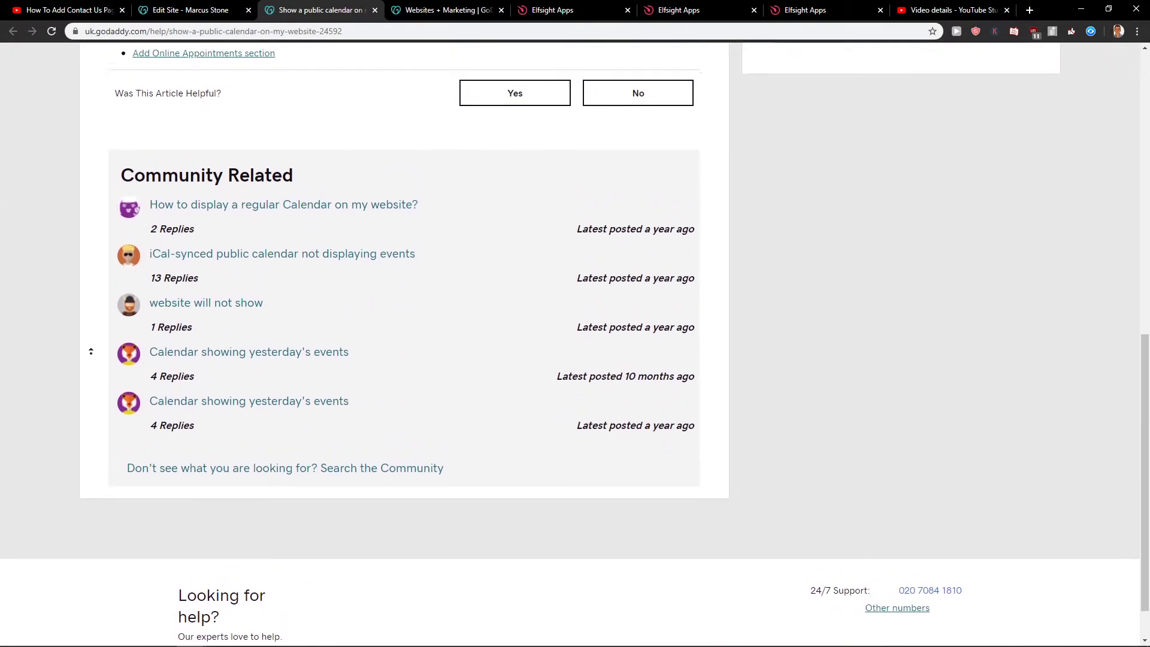
{"action": "key", "text": "ctrl+shift+Tab"}
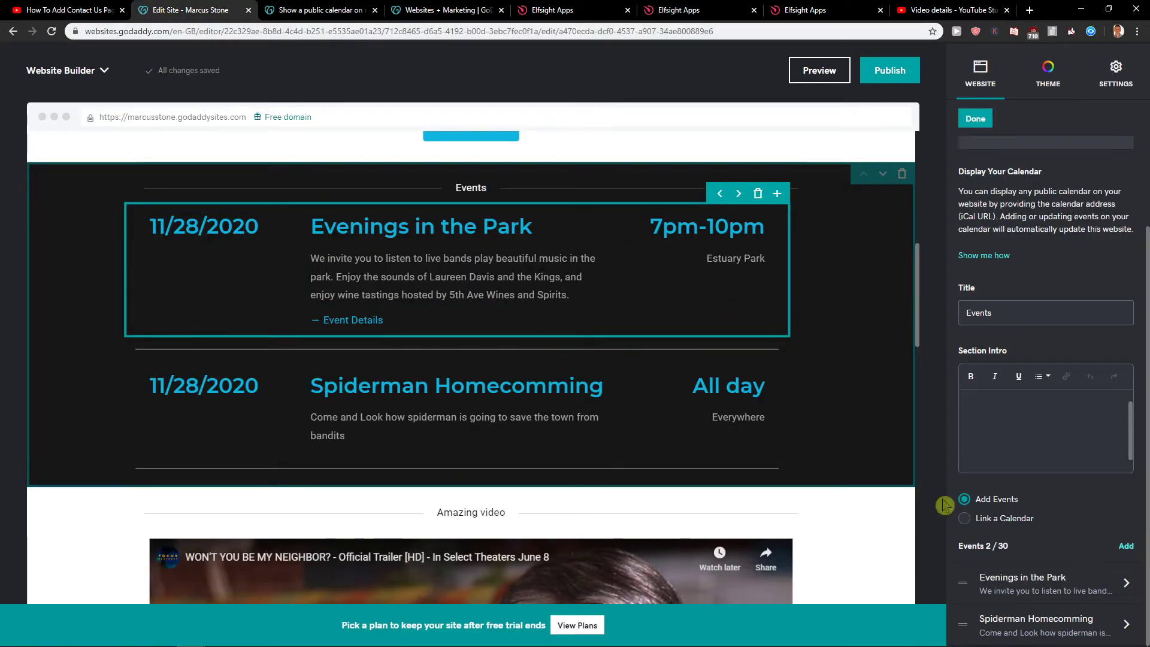
Change Evenings in the Park's Event Date from 11/28/2020 to 03/10/2020.
{"action": "left_click", "coordinate": [203, 226]}
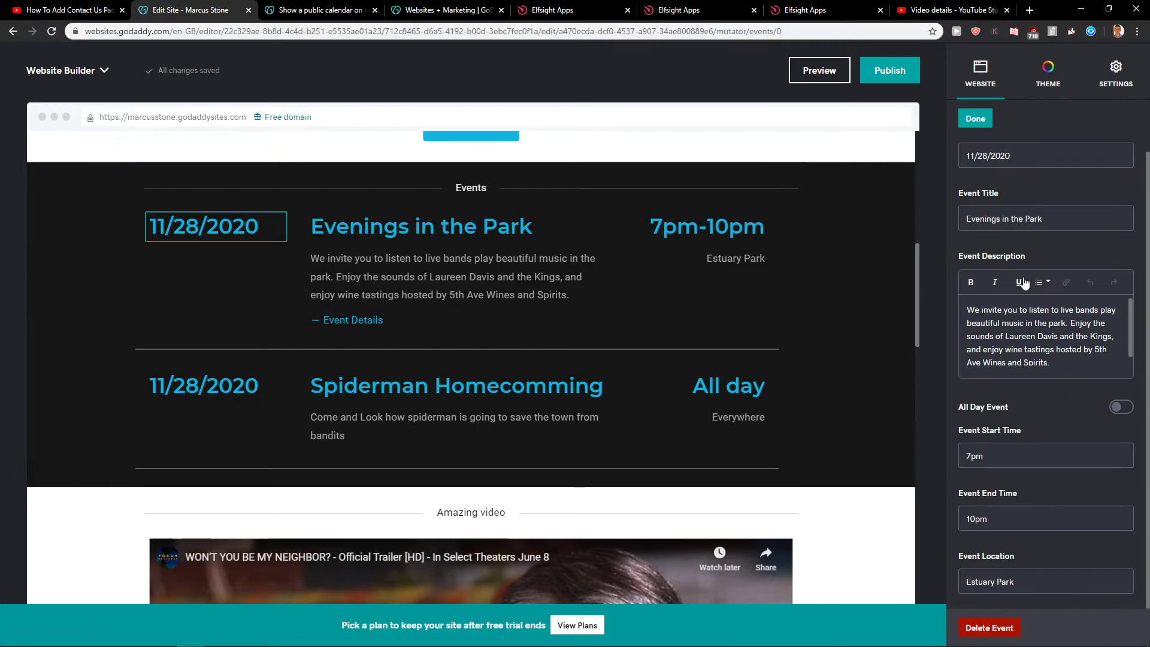
{"action": "double_click", "coordinate": [982, 156]}
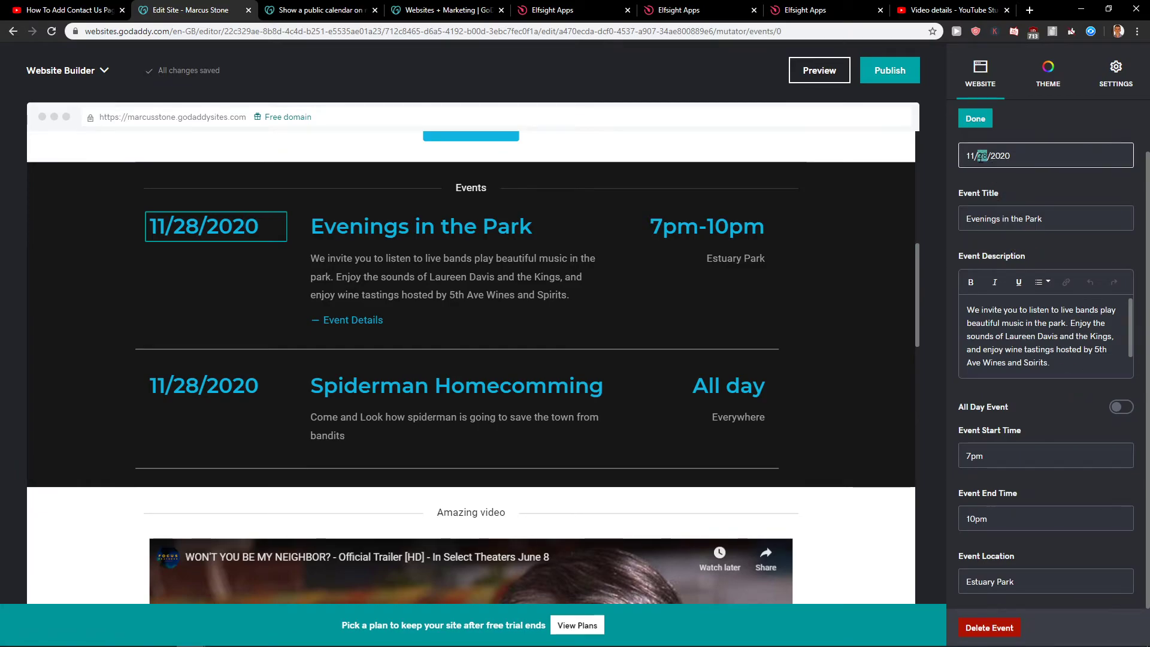
{"action": "left_click_drag", "start_coordinate": [1011, 157], "coordinate": [988, 157]}
{"action": "type", "text": "10"}
{"action": "double_click", "coordinate": [969, 156]}
{"action": "type", "text": "03"}
{"action": "left_click", "coordinate": [976, 120]}
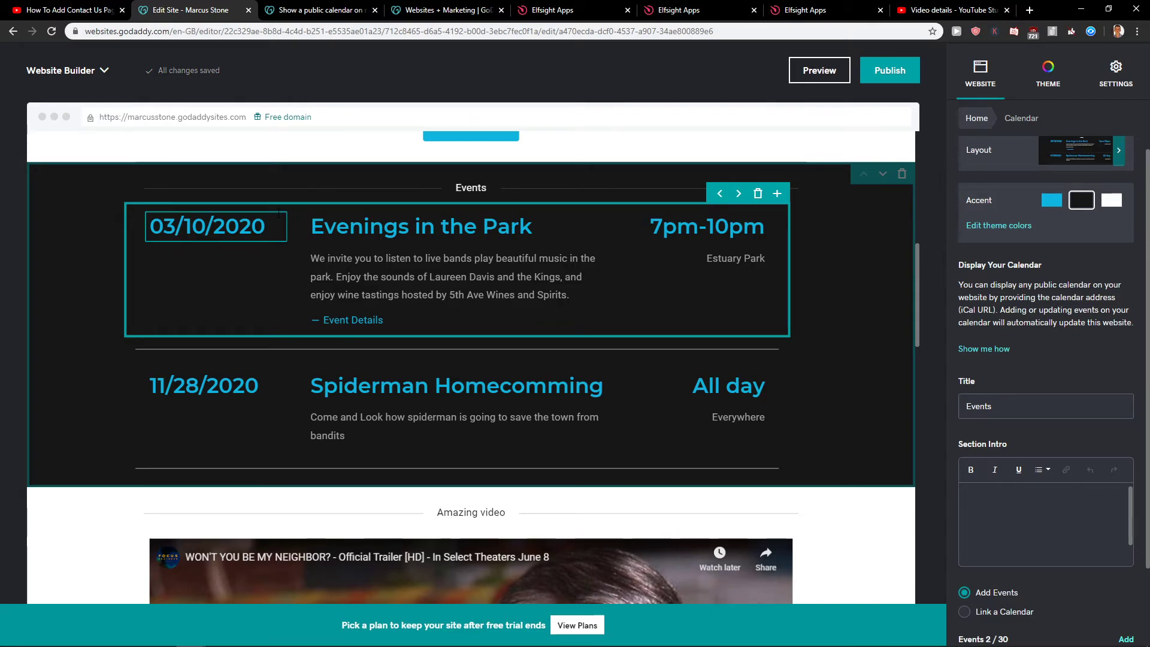
Bring the Websites + Marketing Help tab forward and scroll past its topic list to Community.
{"action": "left_click_drag", "start_coordinate": [443, 9], "coordinate": [318, 9]}
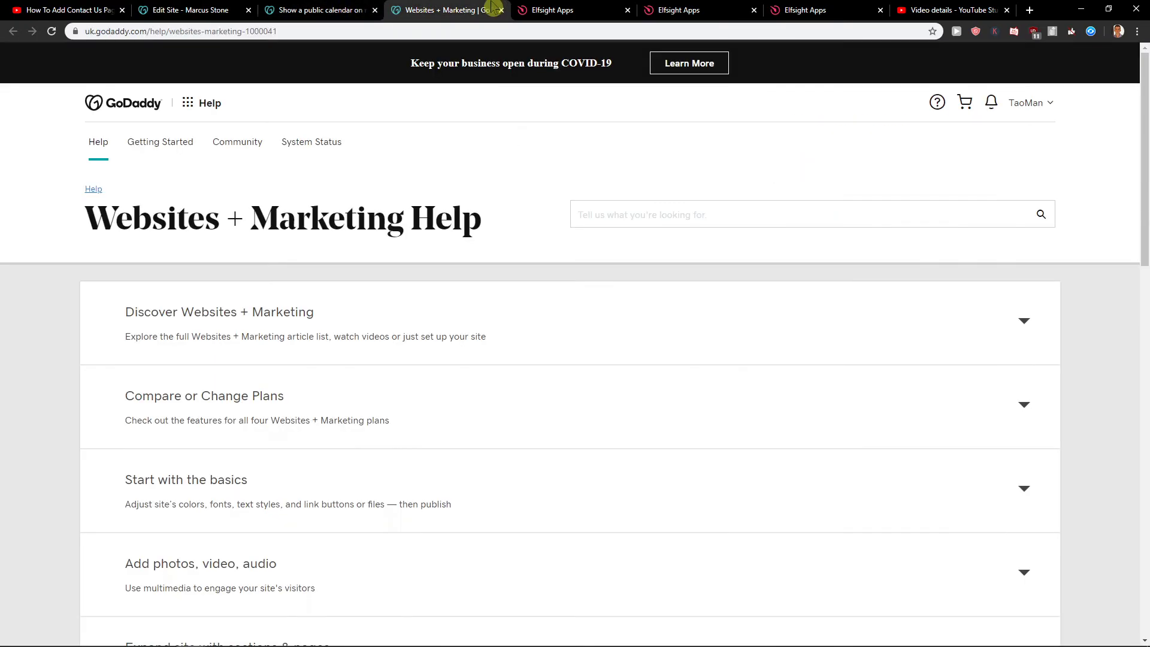
{"action": "scroll", "coordinate": [77, 324], "scroll_direction": "down", "scroll_amount": 2}
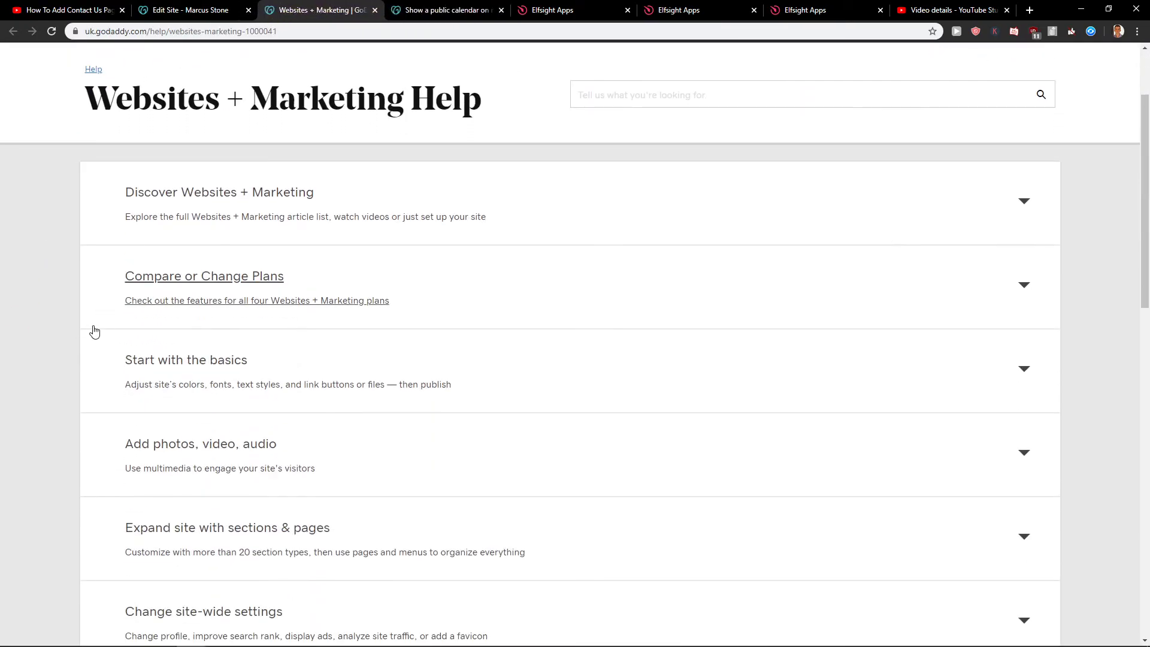
{"action": "scroll", "coordinate": [83, 335], "scroll_direction": "down", "scroll_amount": 3}
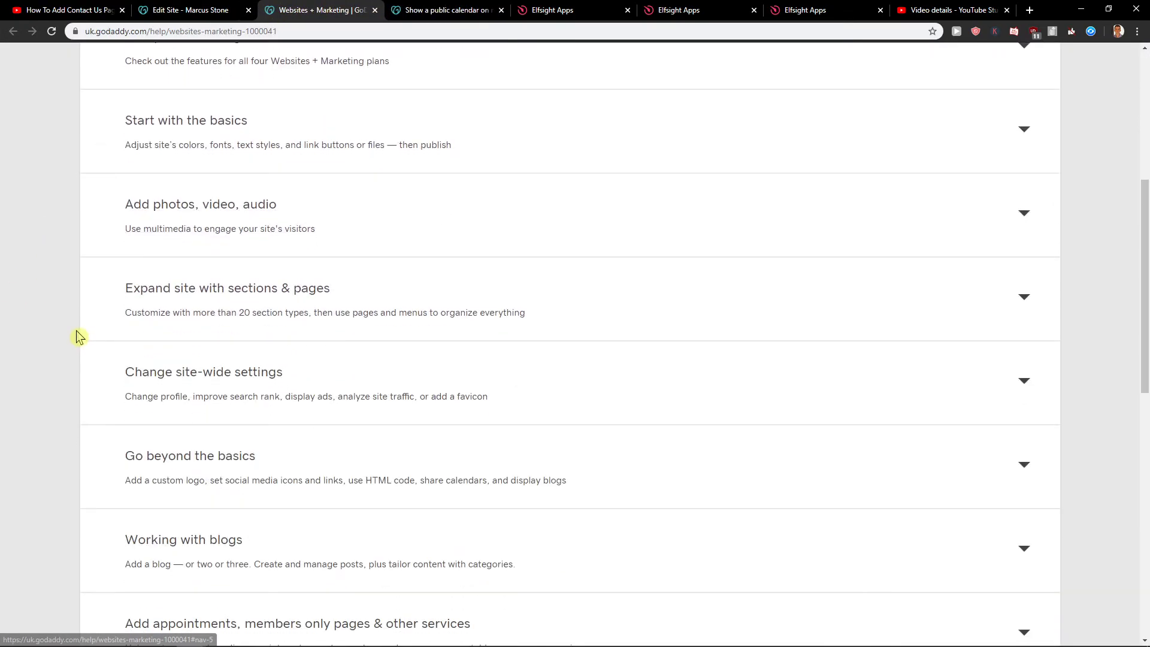
{"action": "scroll", "coordinate": [73, 333], "scroll_direction": "down", "scroll_amount": 5}
{"action": "scroll", "coordinate": [73, 337], "scroll_direction": "down", "scroll_amount": 5}
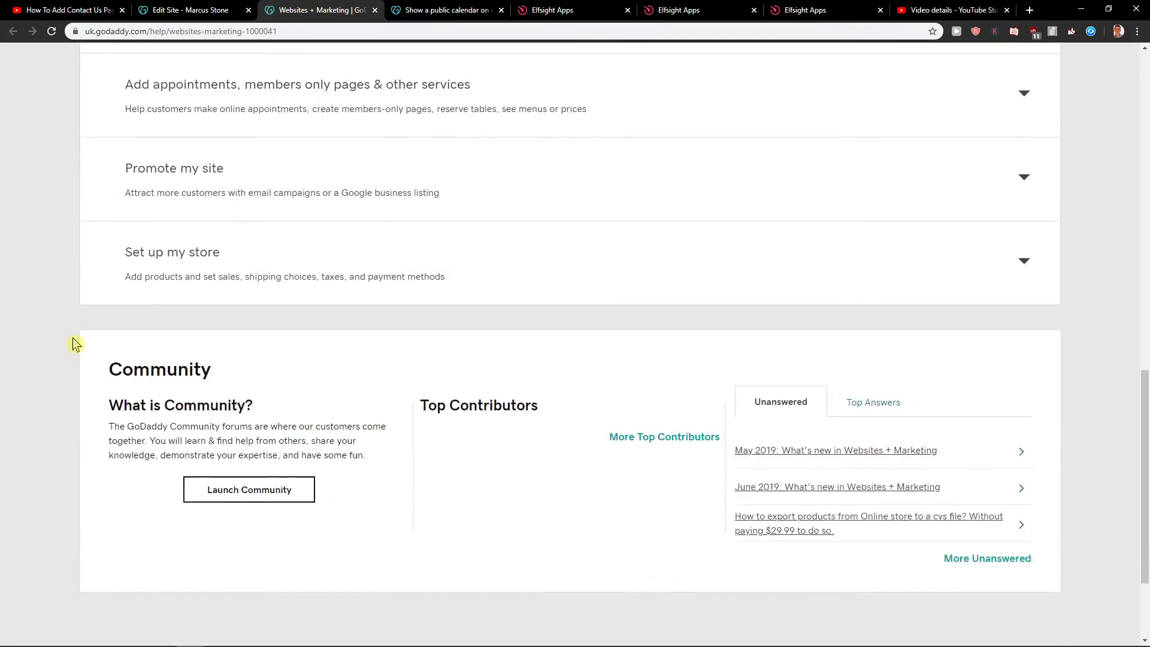